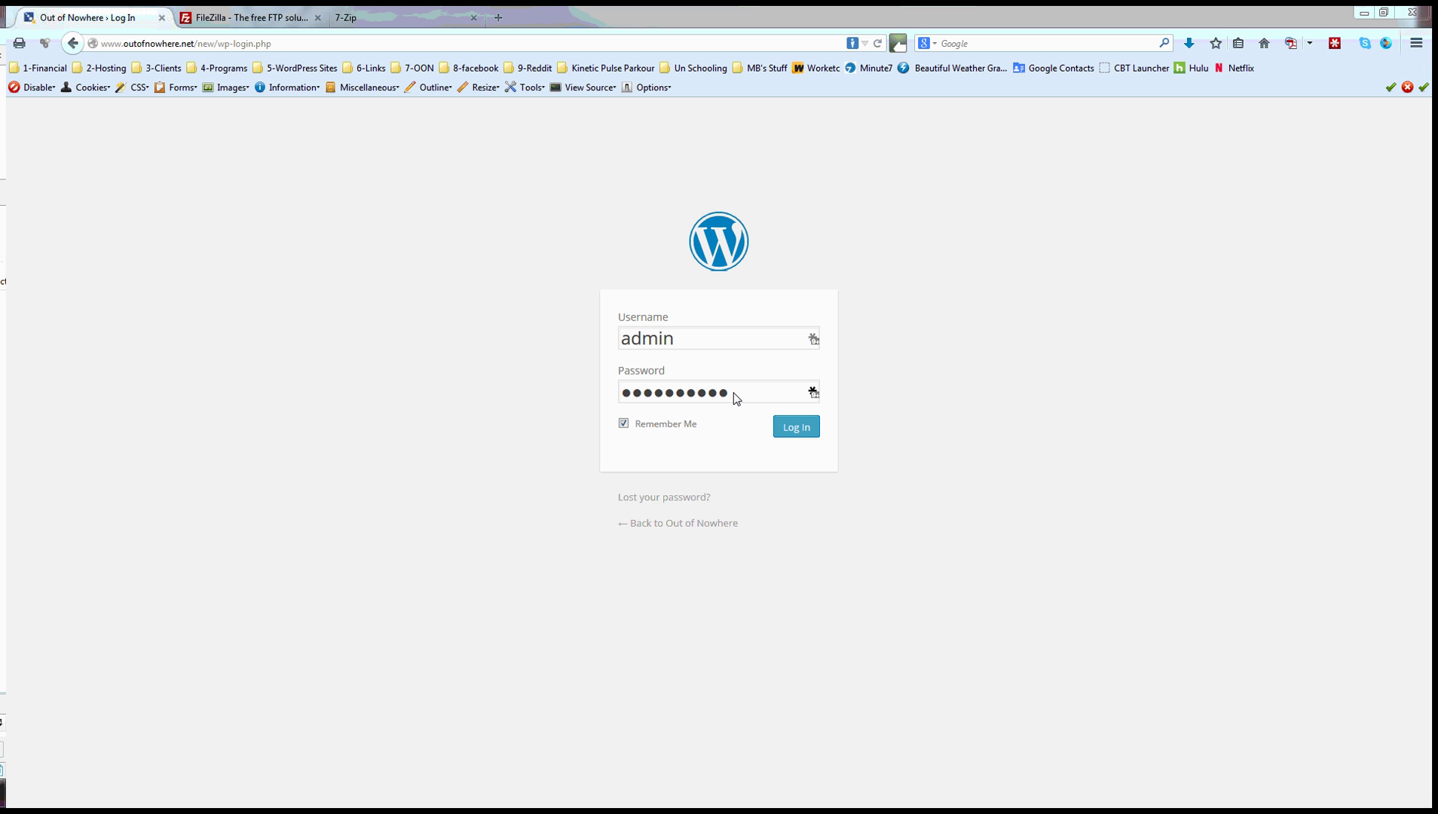
Sign in to the admin and show the updates for WordPress 4.0, Contact Form 7 and WordPress SEO
{"action": "left_click", "coordinate": [799, 437]}
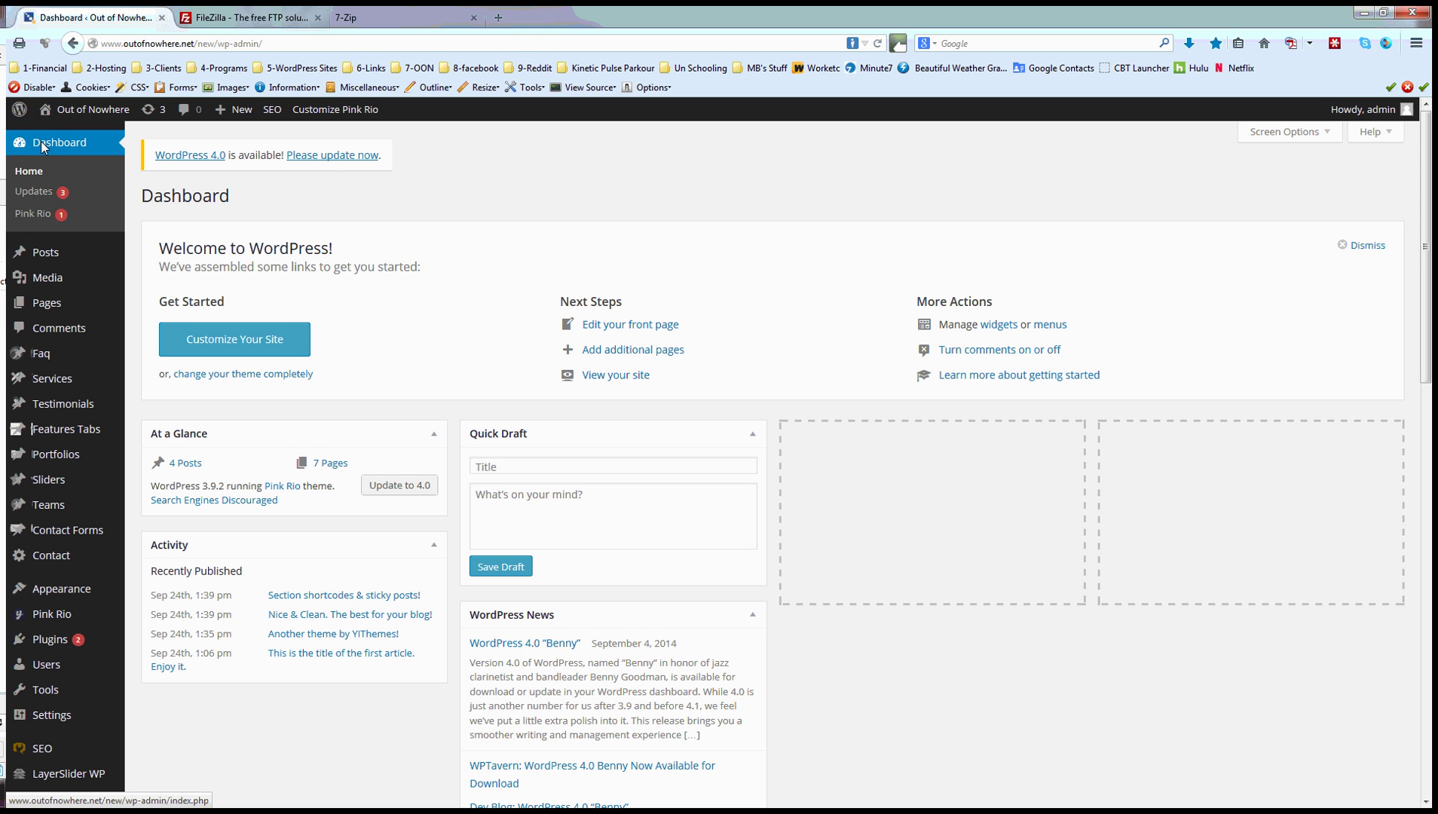
{"action": "left_click", "coordinate": [31, 191]}
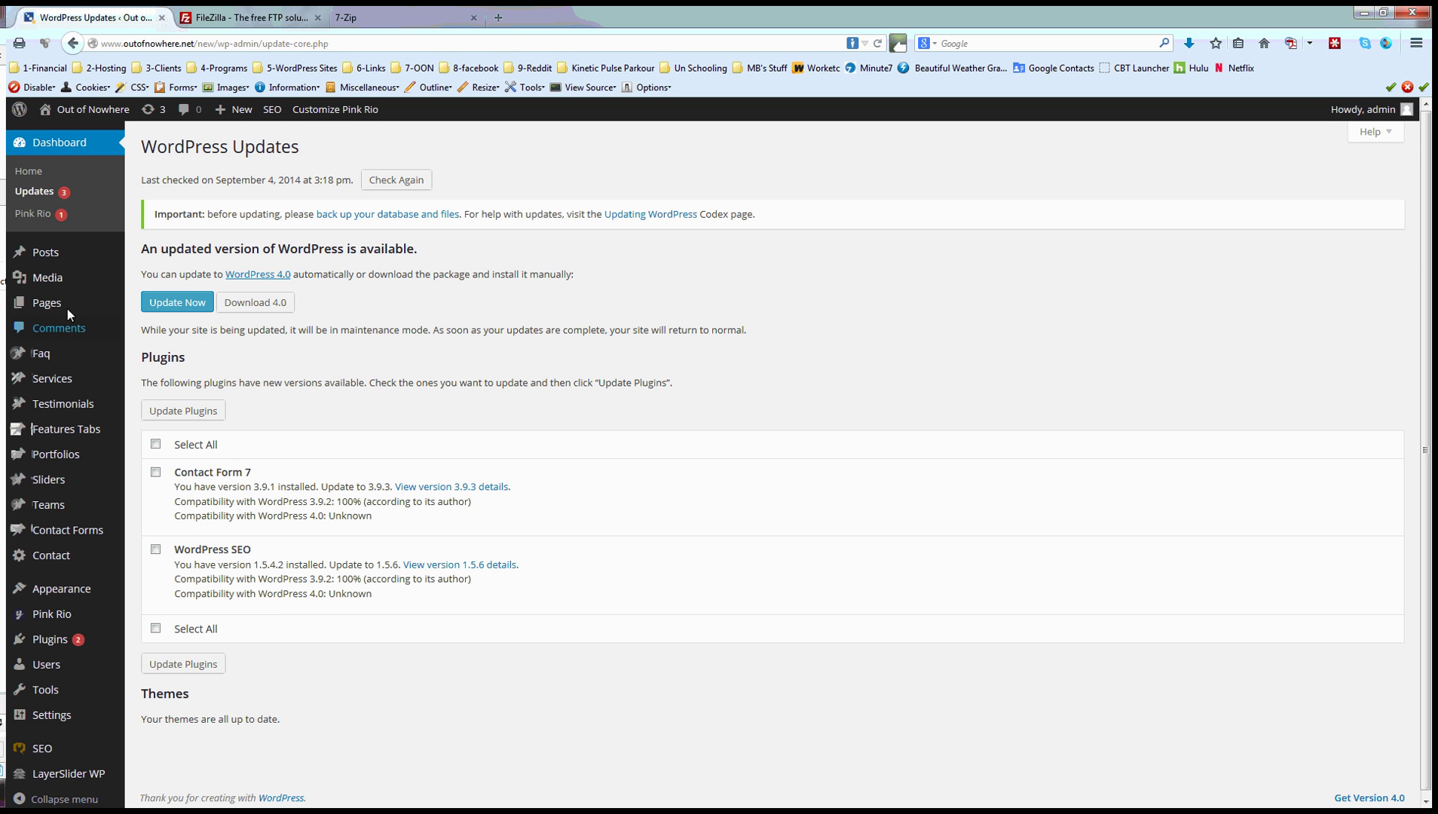
{"action": "left_click", "coordinate": [41, 215]}
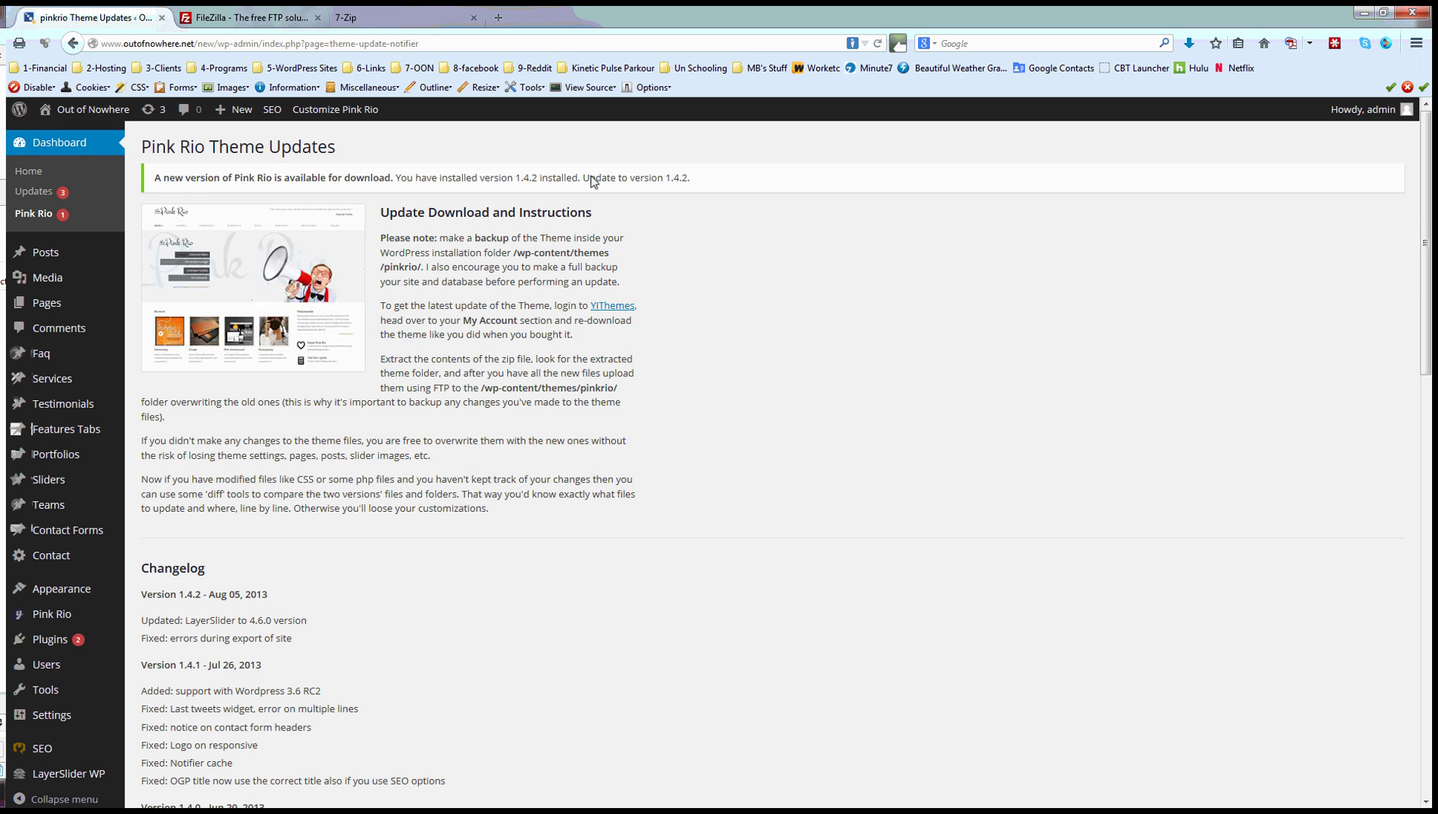
{"action": "scroll", "coordinate": [394, 477], "scroll_direction": "down", "scroll_amount": 4}
{"action": "scroll", "coordinate": [395, 482], "scroll_direction": "up", "scroll_amount": 4}
{"action": "left_click", "coordinate": [40, 191]}
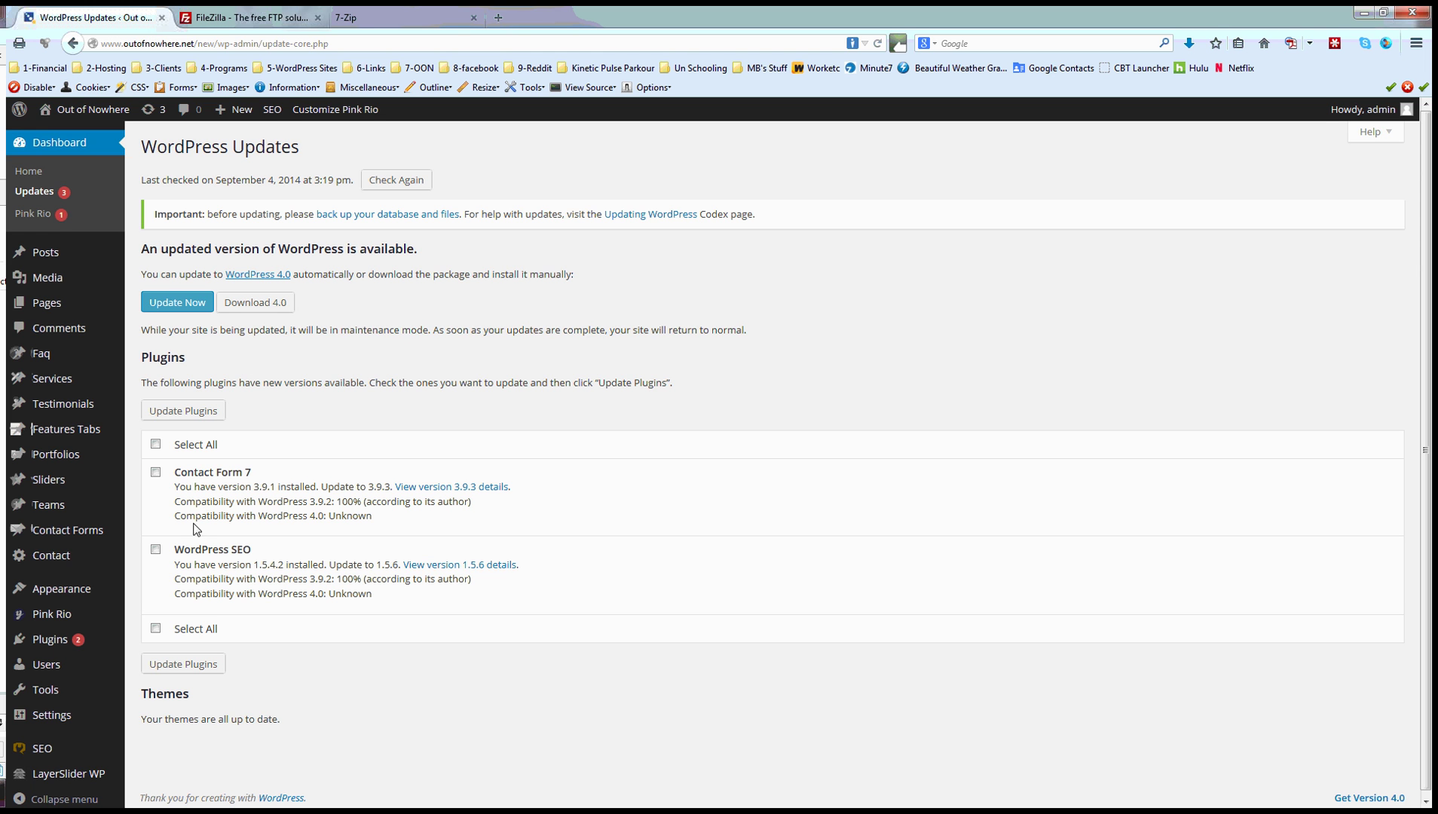
{"action": "mouse_move", "coordinate": [45, 689]}
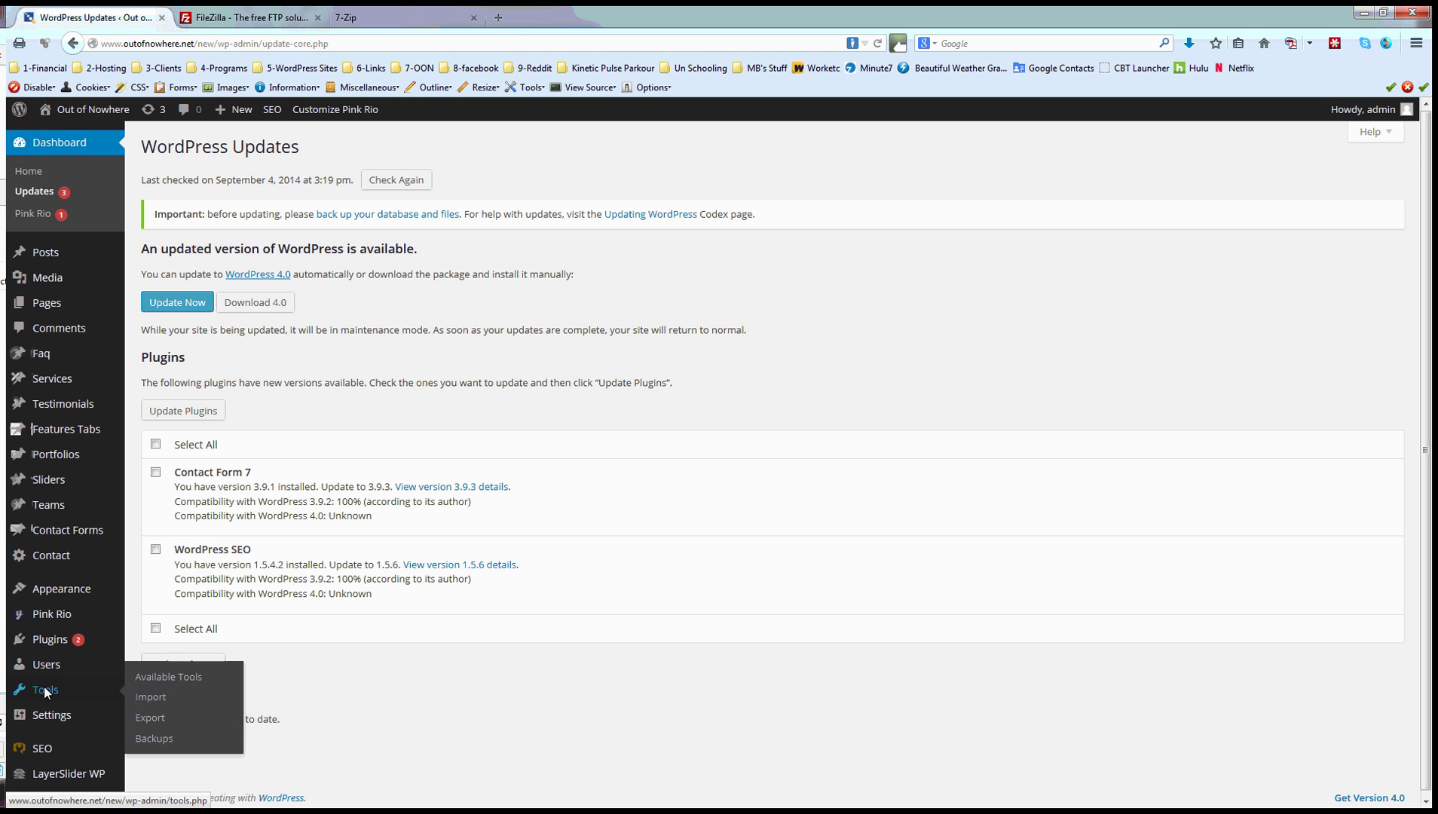
Download the September 4, 2014 complete backup zip (86.8 MB) from Tools > Backups
{"action": "left_click", "coordinate": [154, 738]}
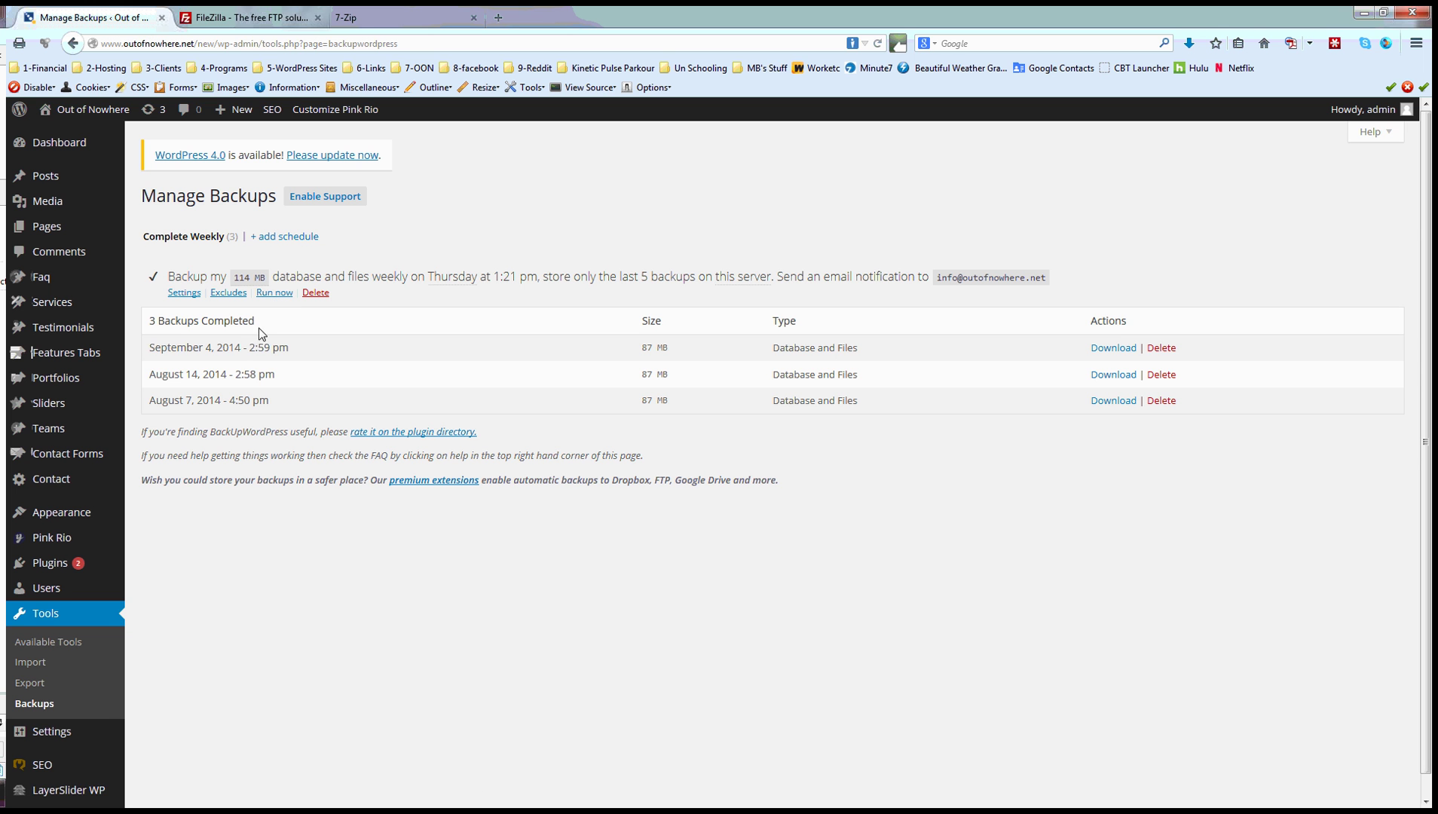
{"action": "left_click", "coordinate": [1105, 349]}
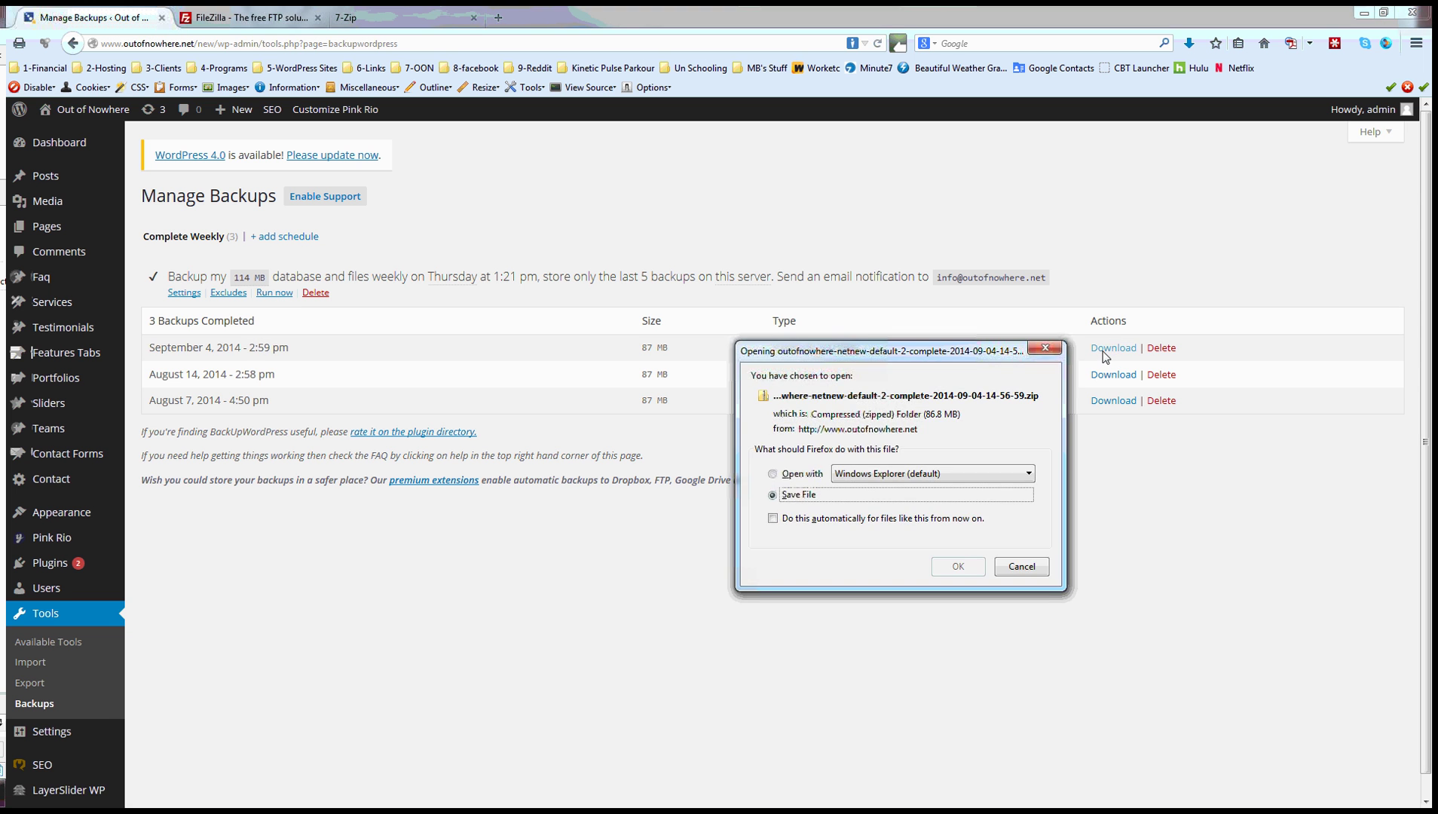
{"action": "left_click", "coordinate": [948, 570]}
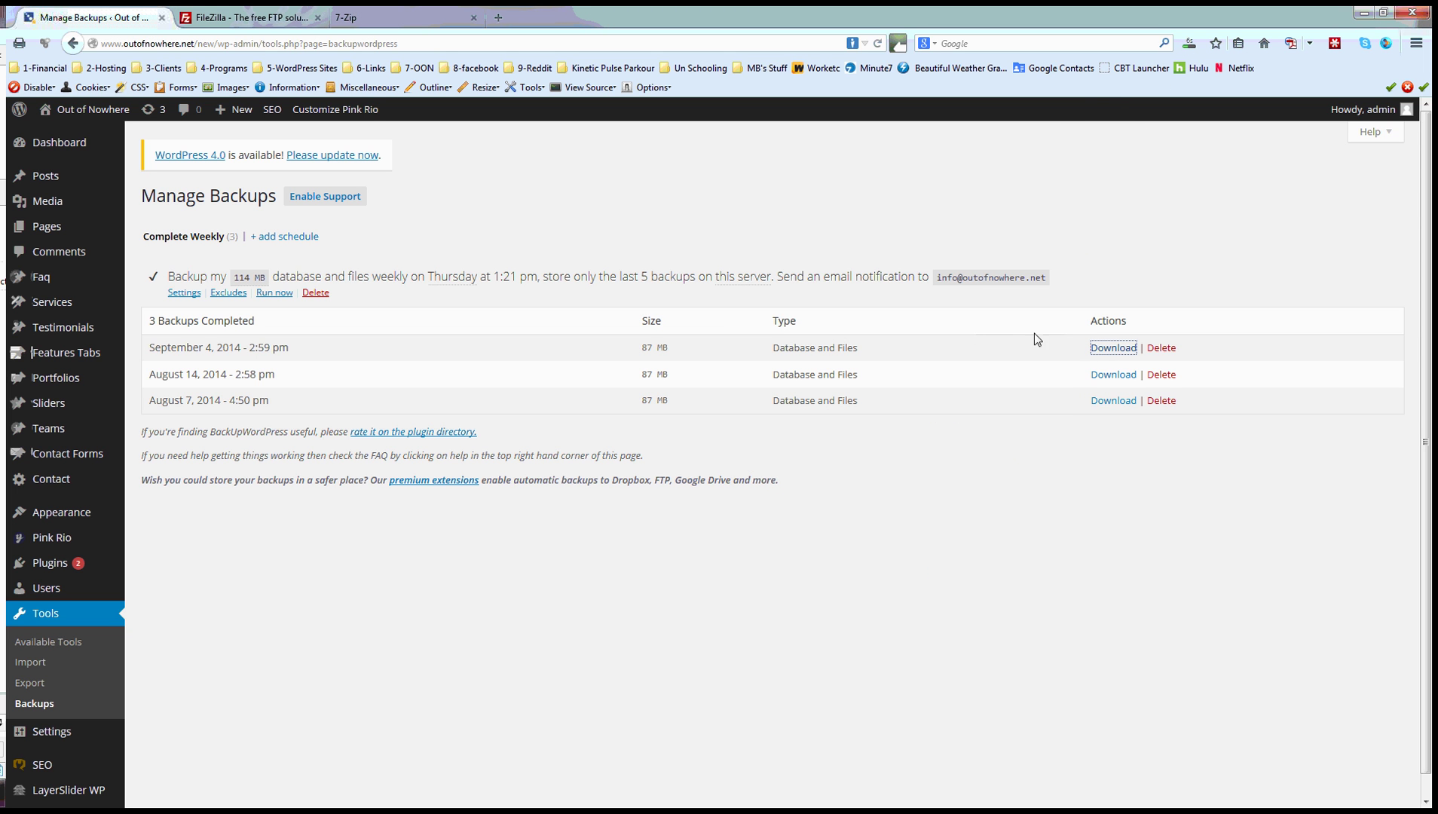
{"action": "left_click", "coordinate": [1190, 43]}
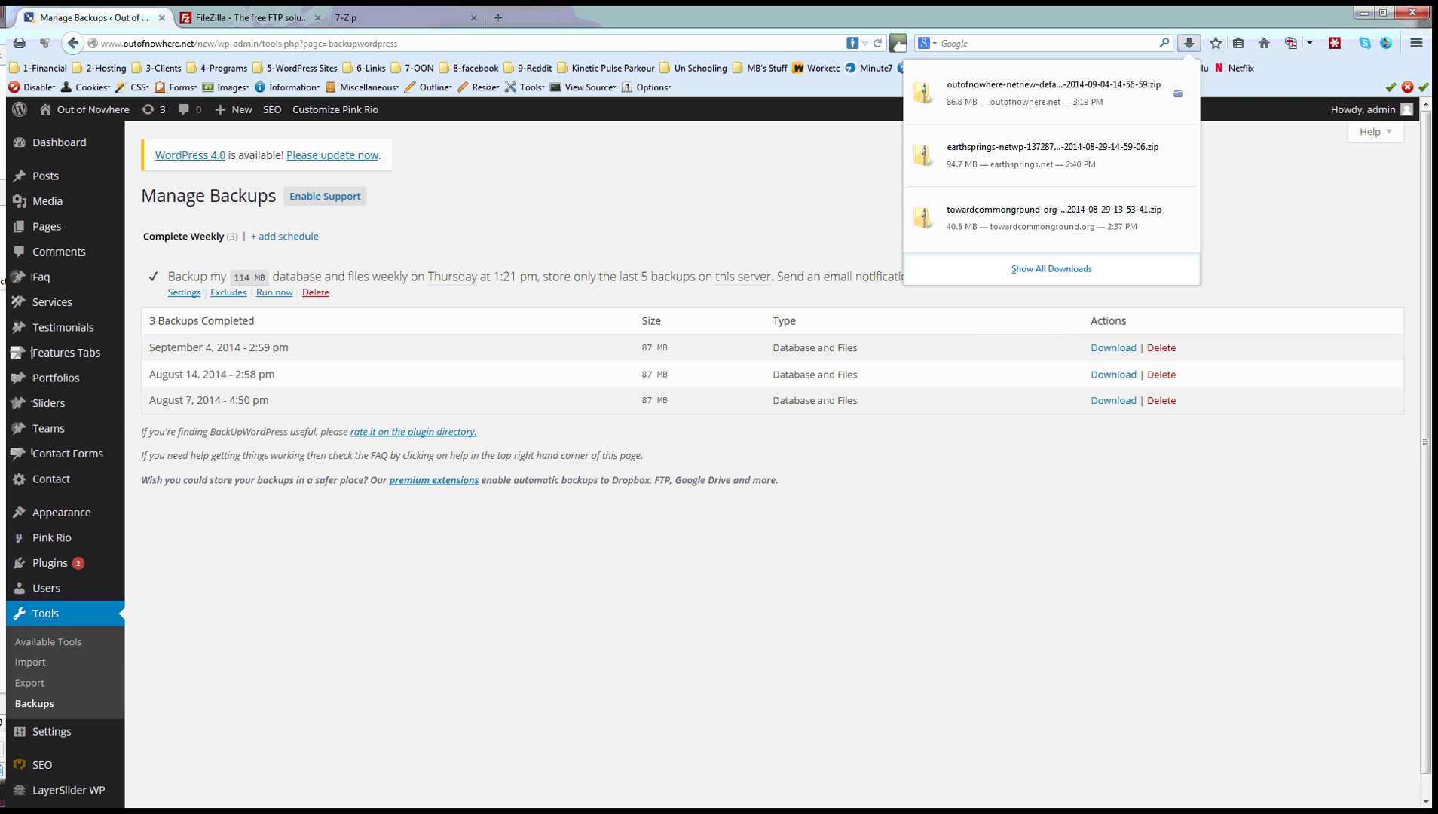
Locate the 86.7 MB backup zip in Downloads and bring up the 7-Zip 9.20 download page
{"action": "key", "text": "alt+Tab"}
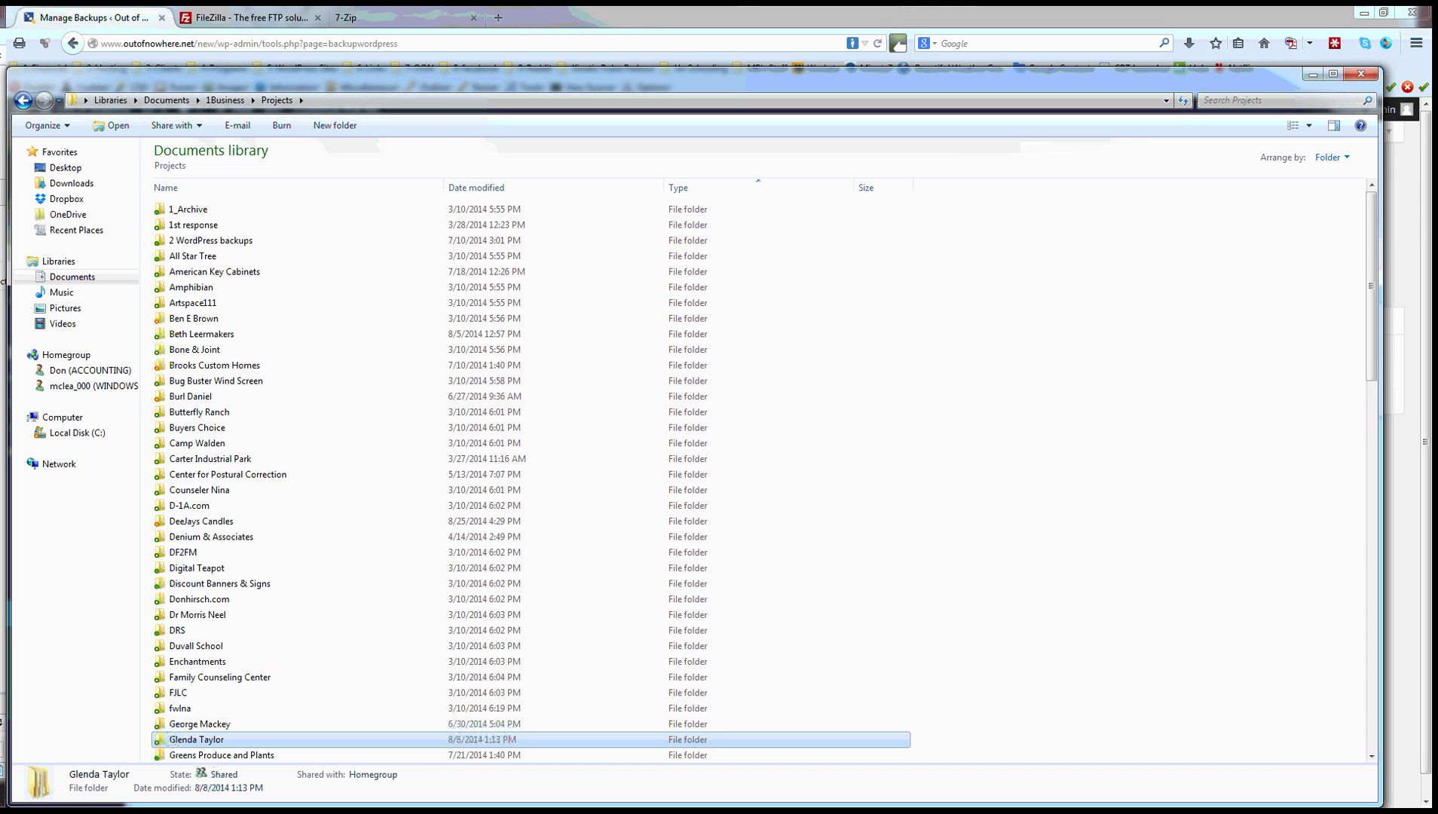
{"action": "left_click", "coordinate": [90, 185]}
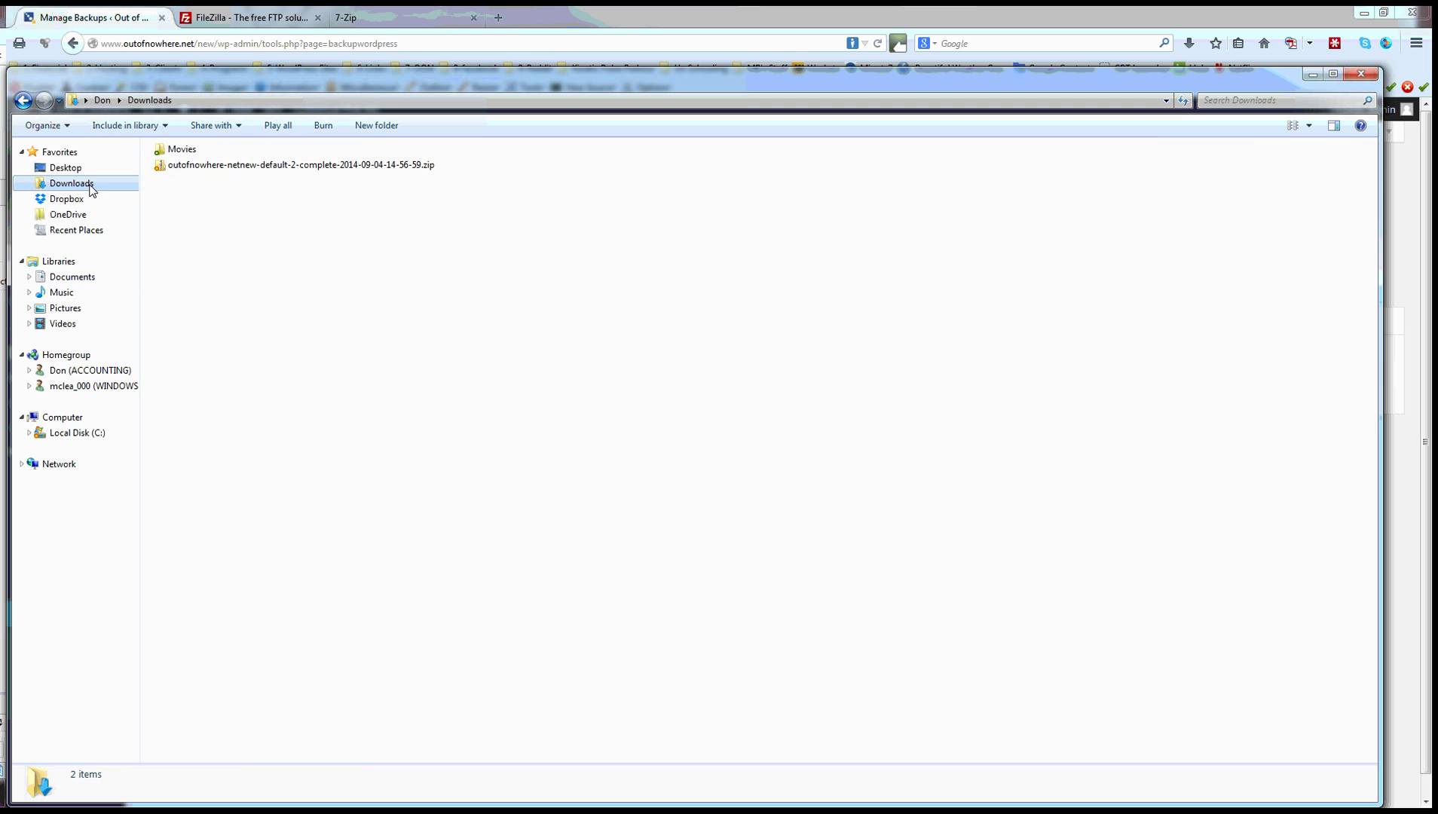
{"action": "right_click", "coordinate": [232, 171]}
{"action": "mouse_move", "coordinate": [272, 264]}
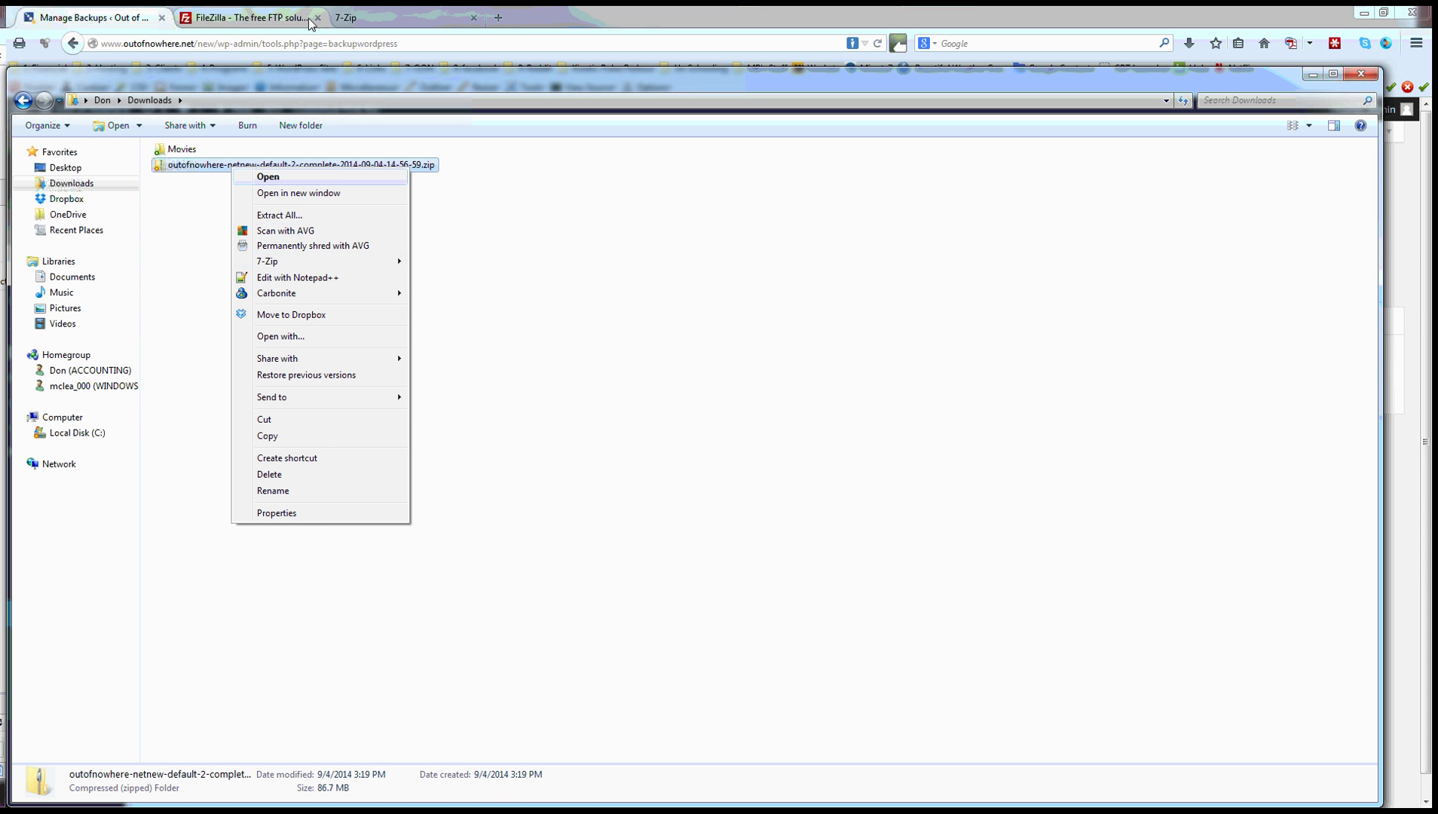
{"action": "left_click", "coordinate": [349, 20]}
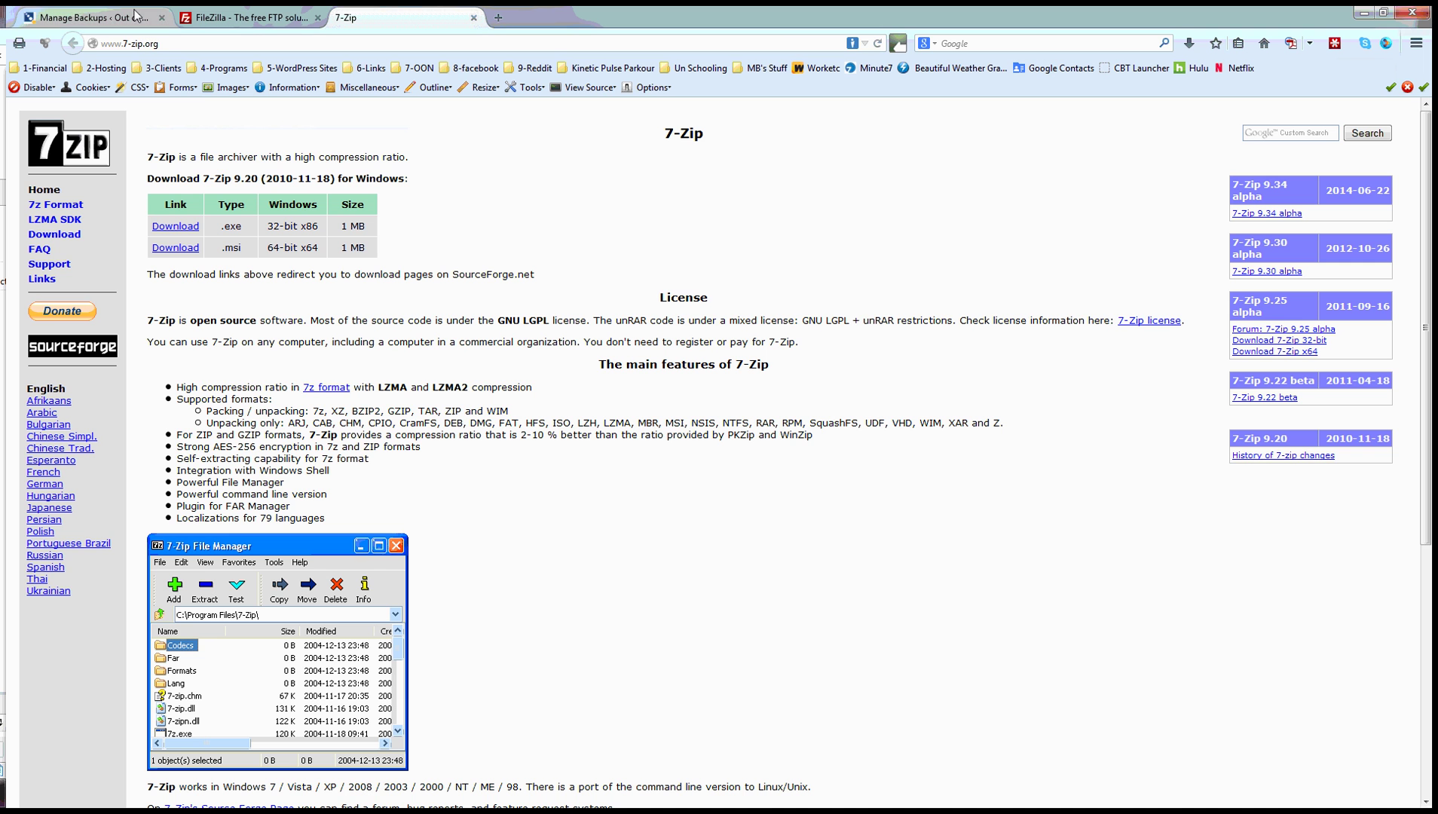
Browse the backup zip's 21 WordPress items in Explorer, then return to Manage Backups
{"action": "left_click", "coordinate": [111, 20]}
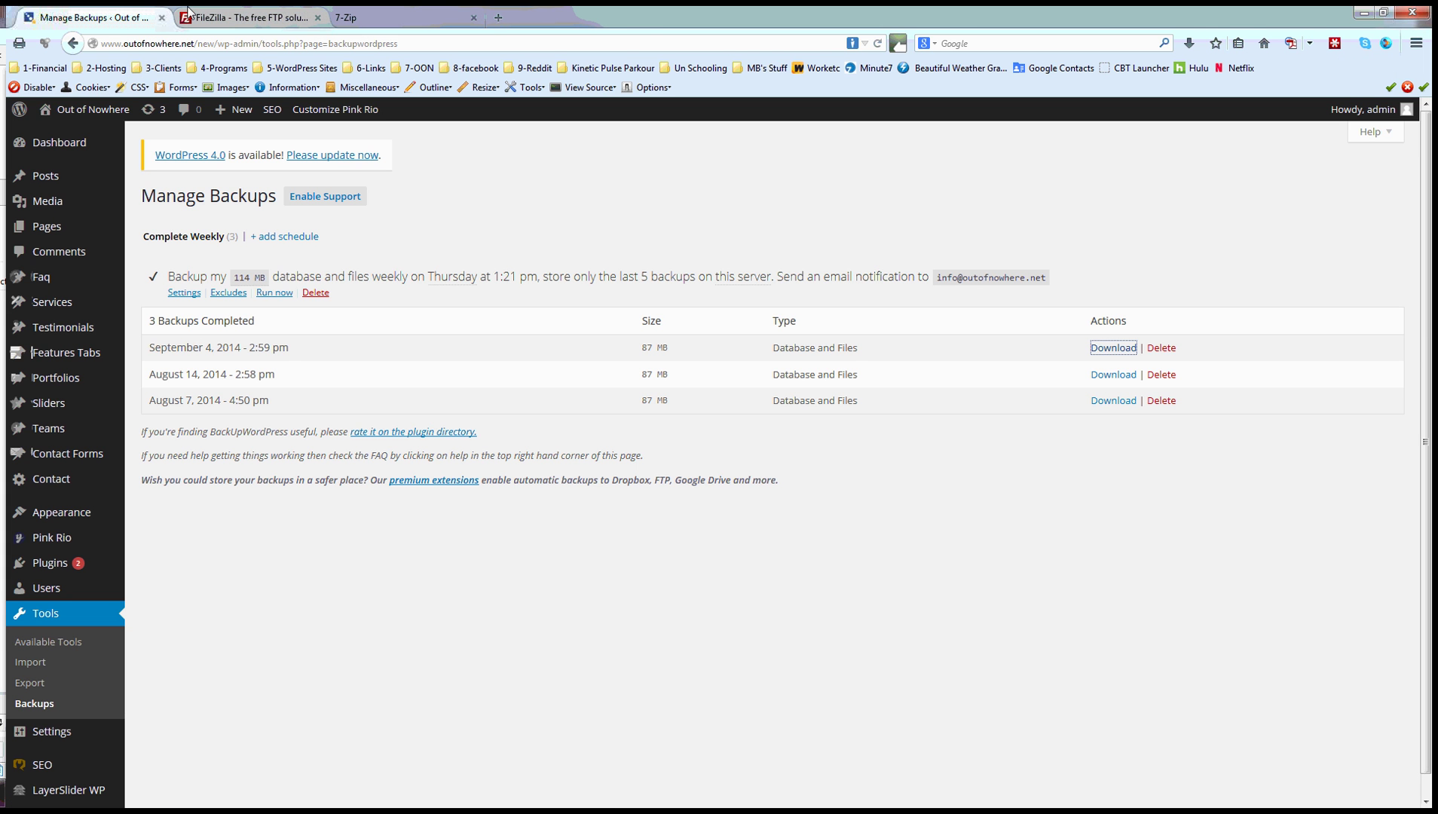
{"action": "key", "text": "alt+Tab"}
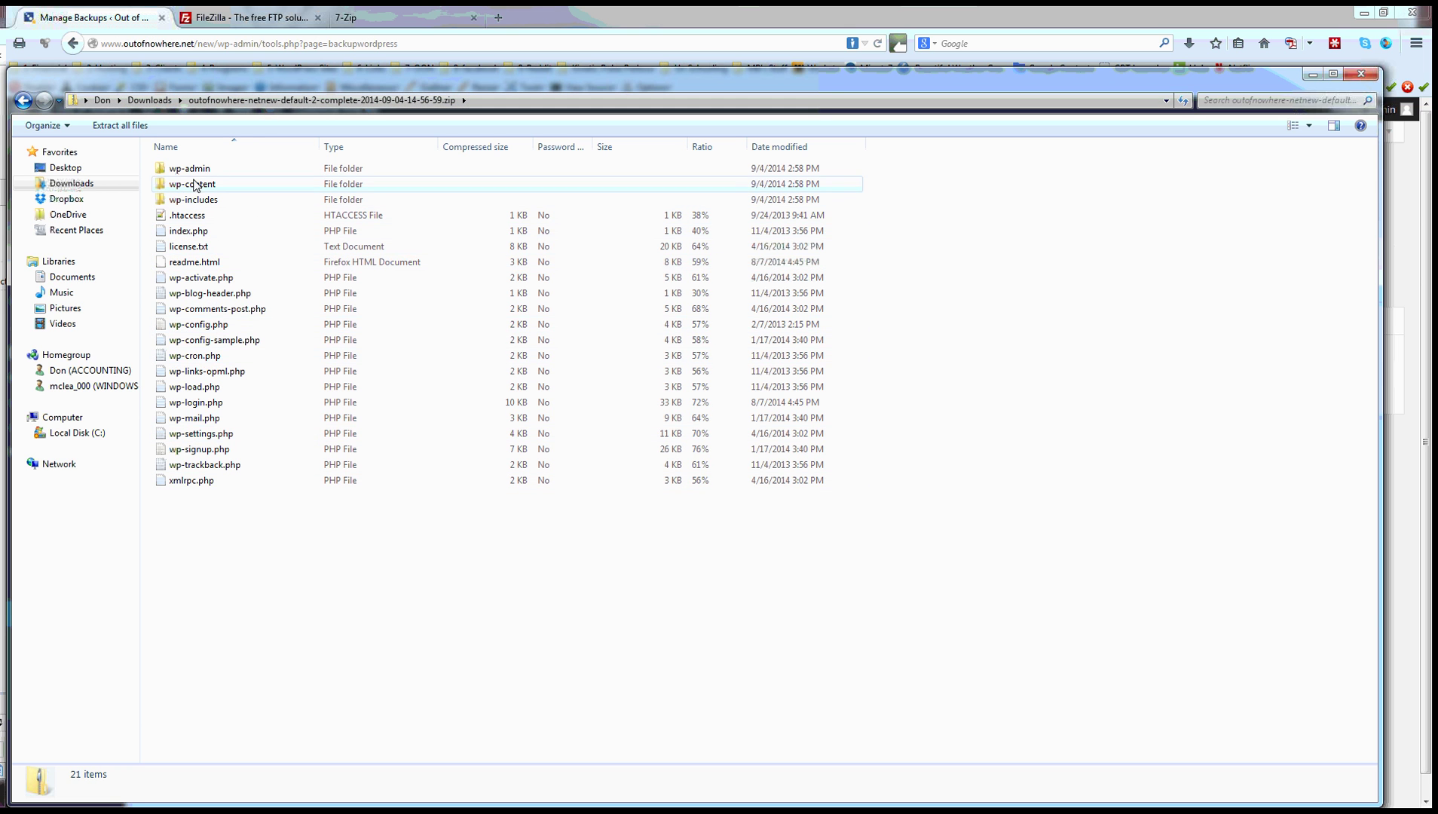
{"action": "left_click", "coordinate": [149, 24]}
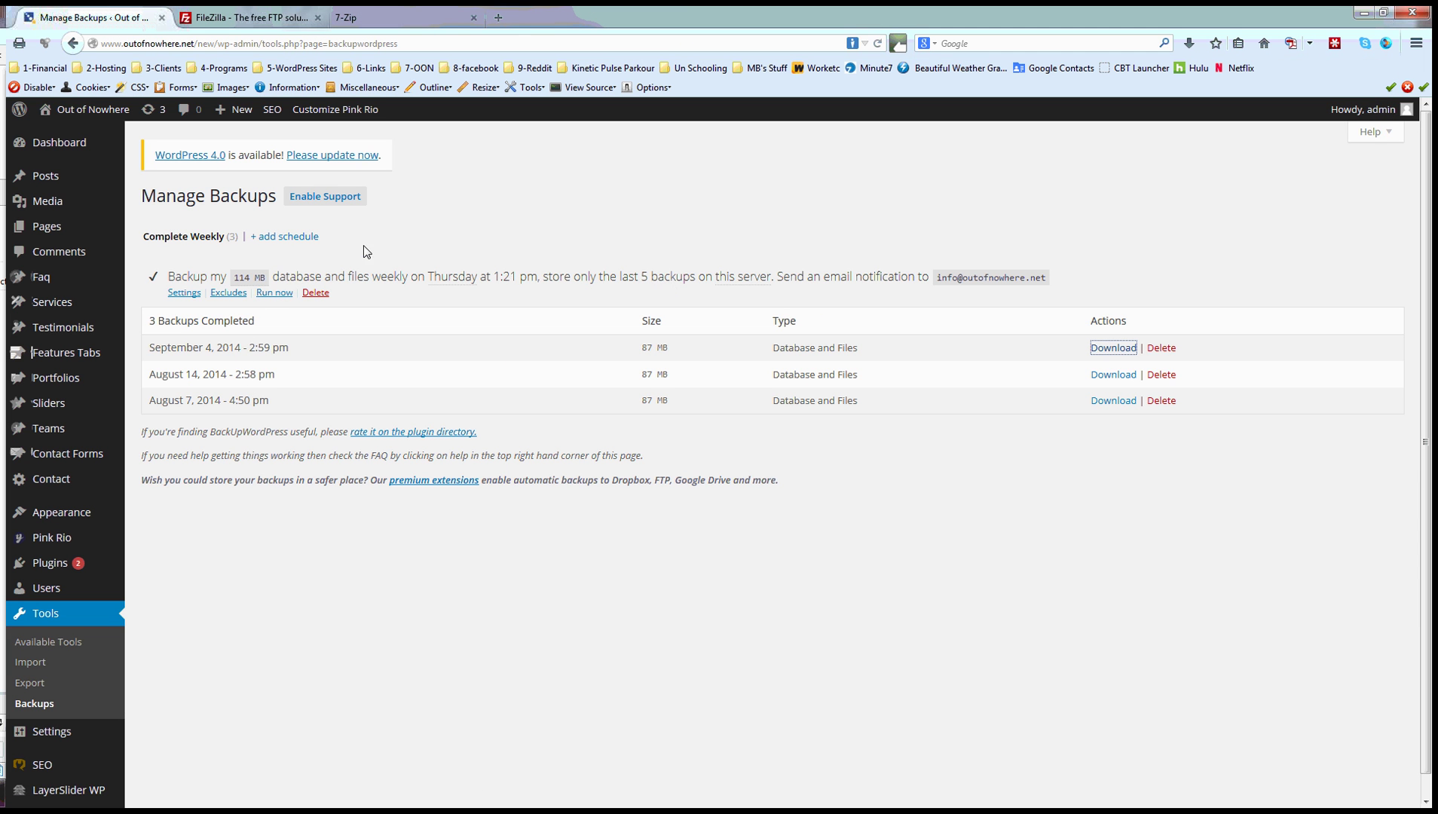
Add a manual Database-only backup schedule, run it, and download the 194 kB backup
{"action": "left_click", "coordinate": [299, 238]}
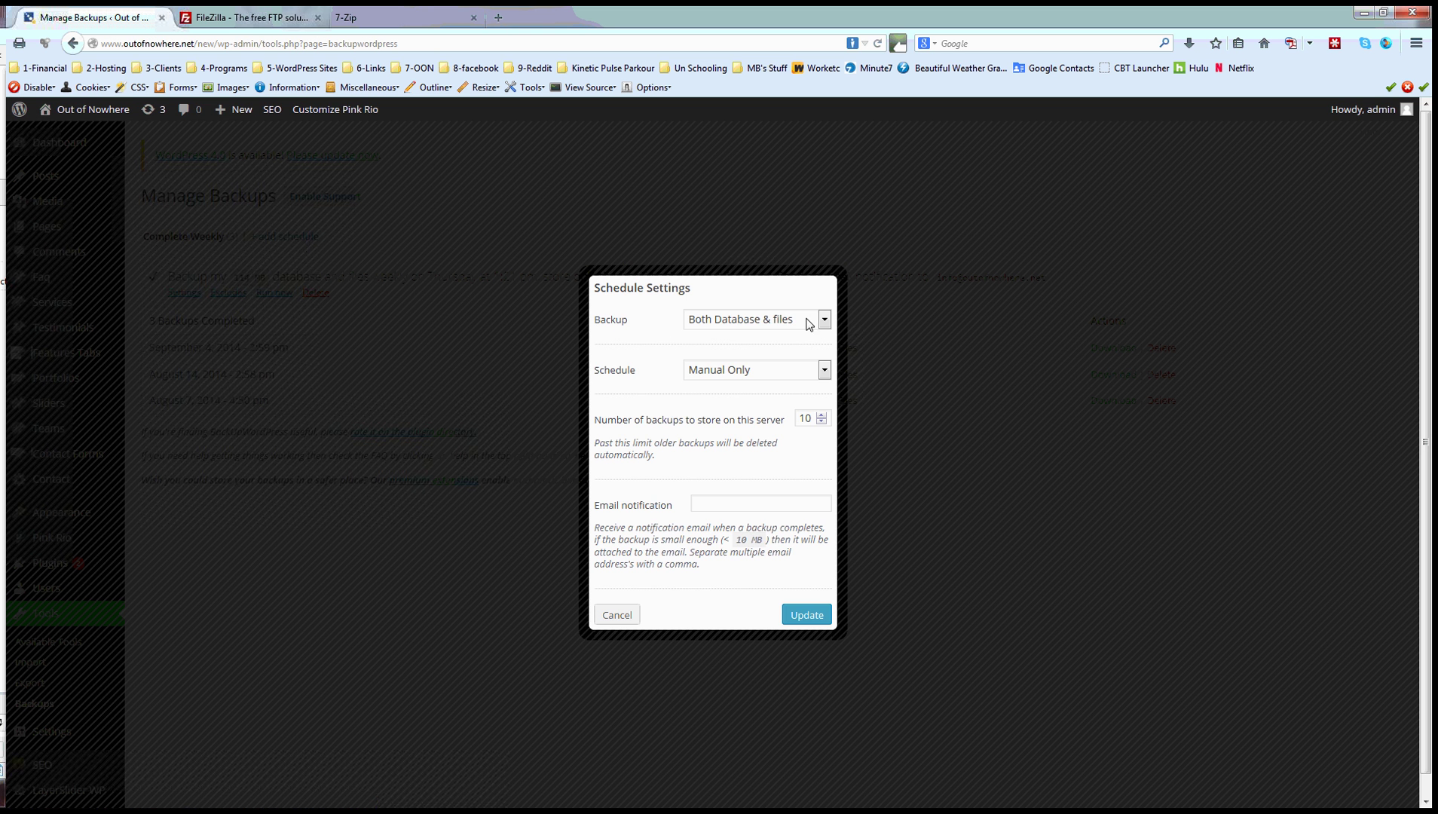
{"action": "left_click", "coordinate": [824, 322]}
{"action": "left_click", "coordinate": [744, 368]}
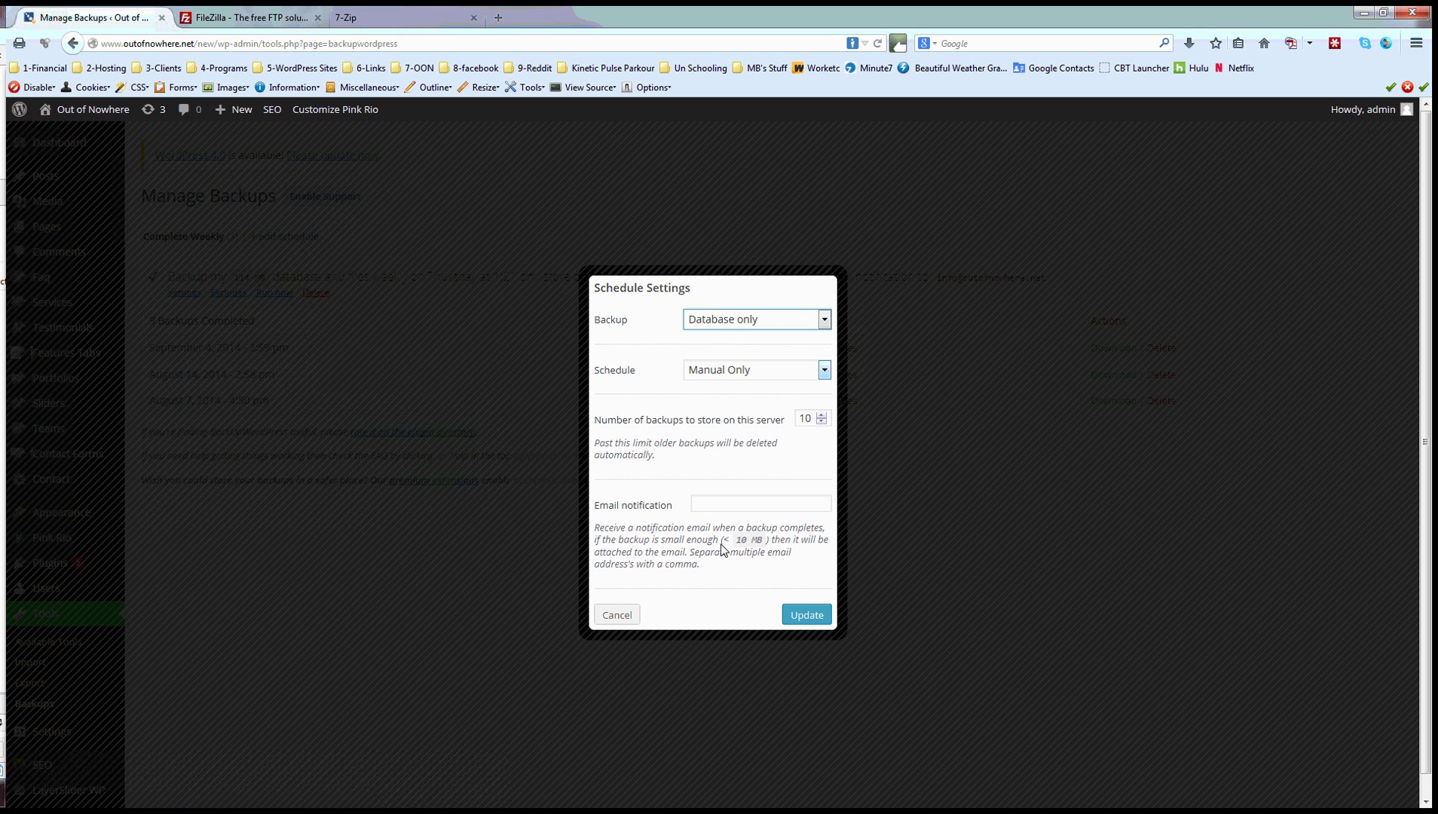
{"action": "left_click", "coordinate": [805, 615]}
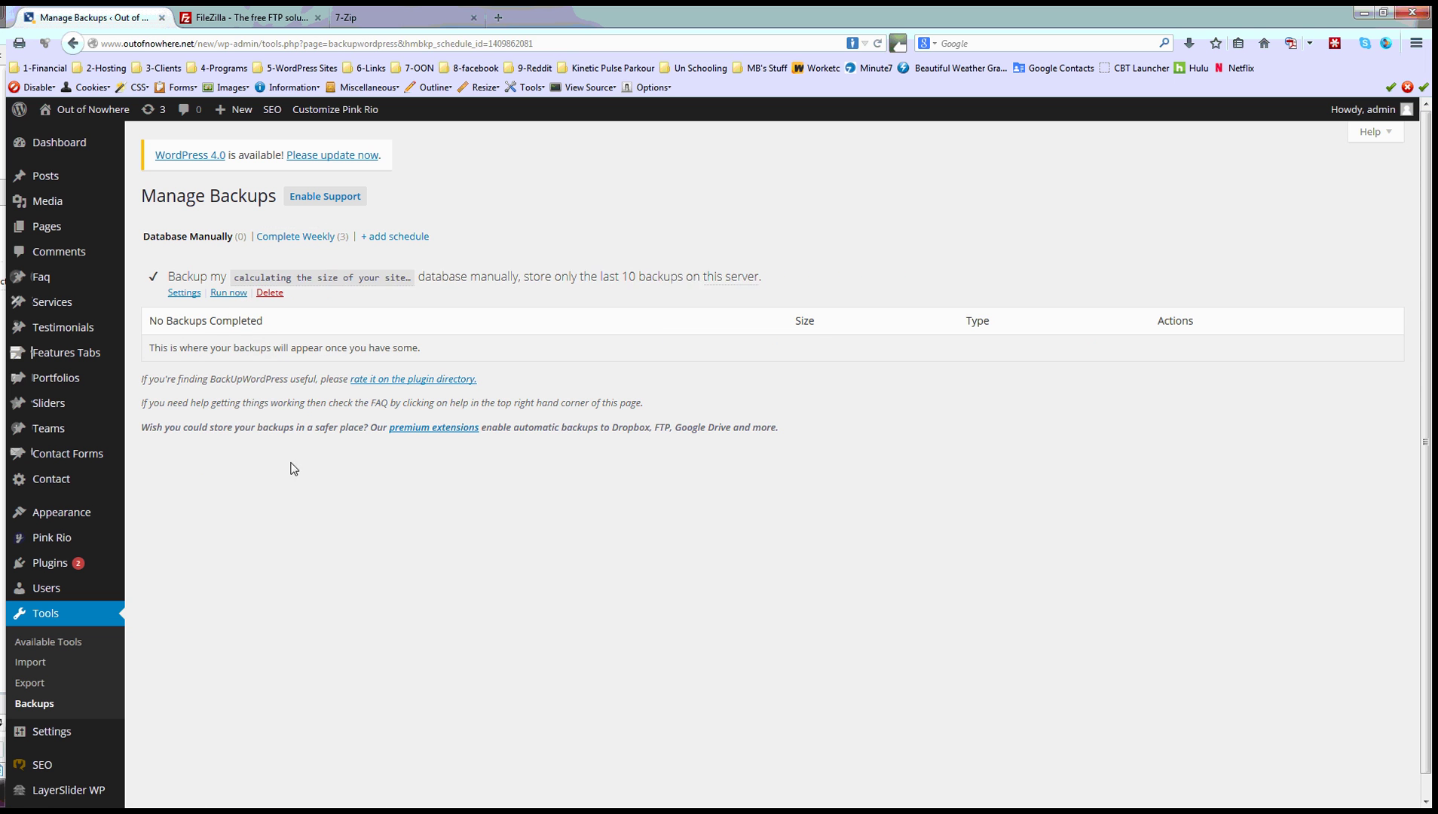
{"action": "left_click", "coordinate": [225, 293]}
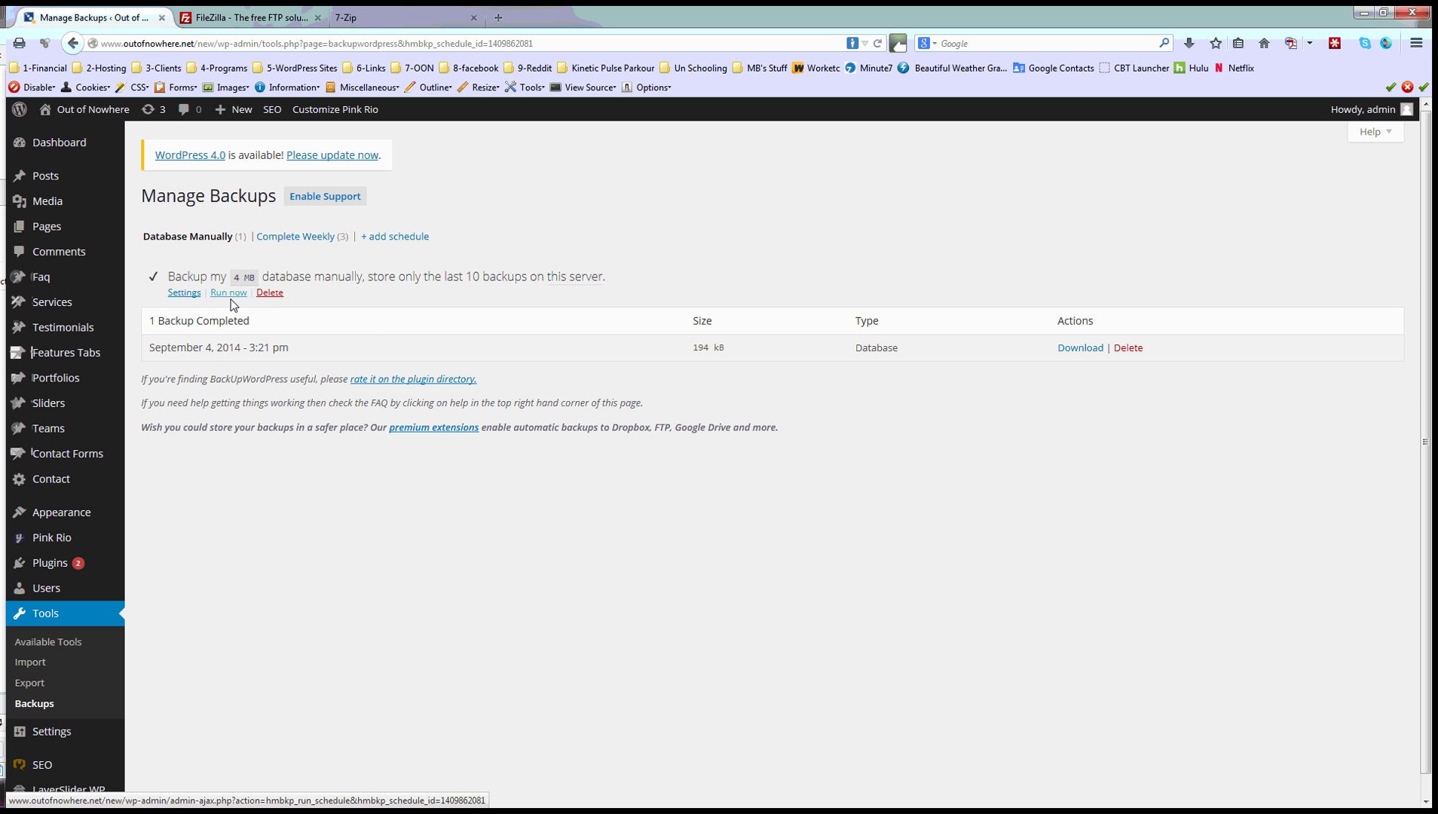
{"action": "left_click", "coordinate": [1081, 349]}
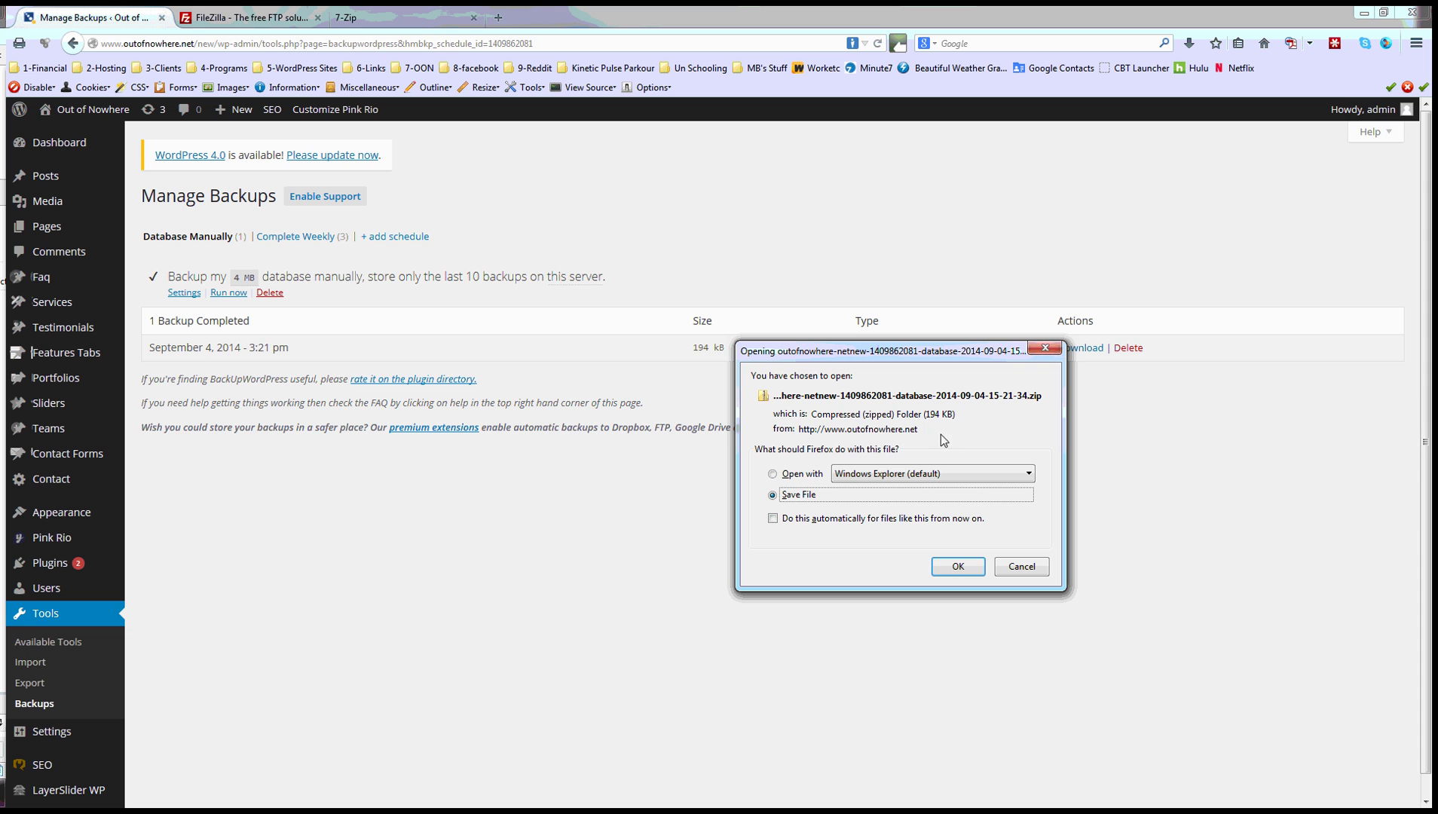
Save the database backup zip and confirm it contains one 1,327 KB SQL file
{"action": "left_click", "coordinate": [963, 568]}
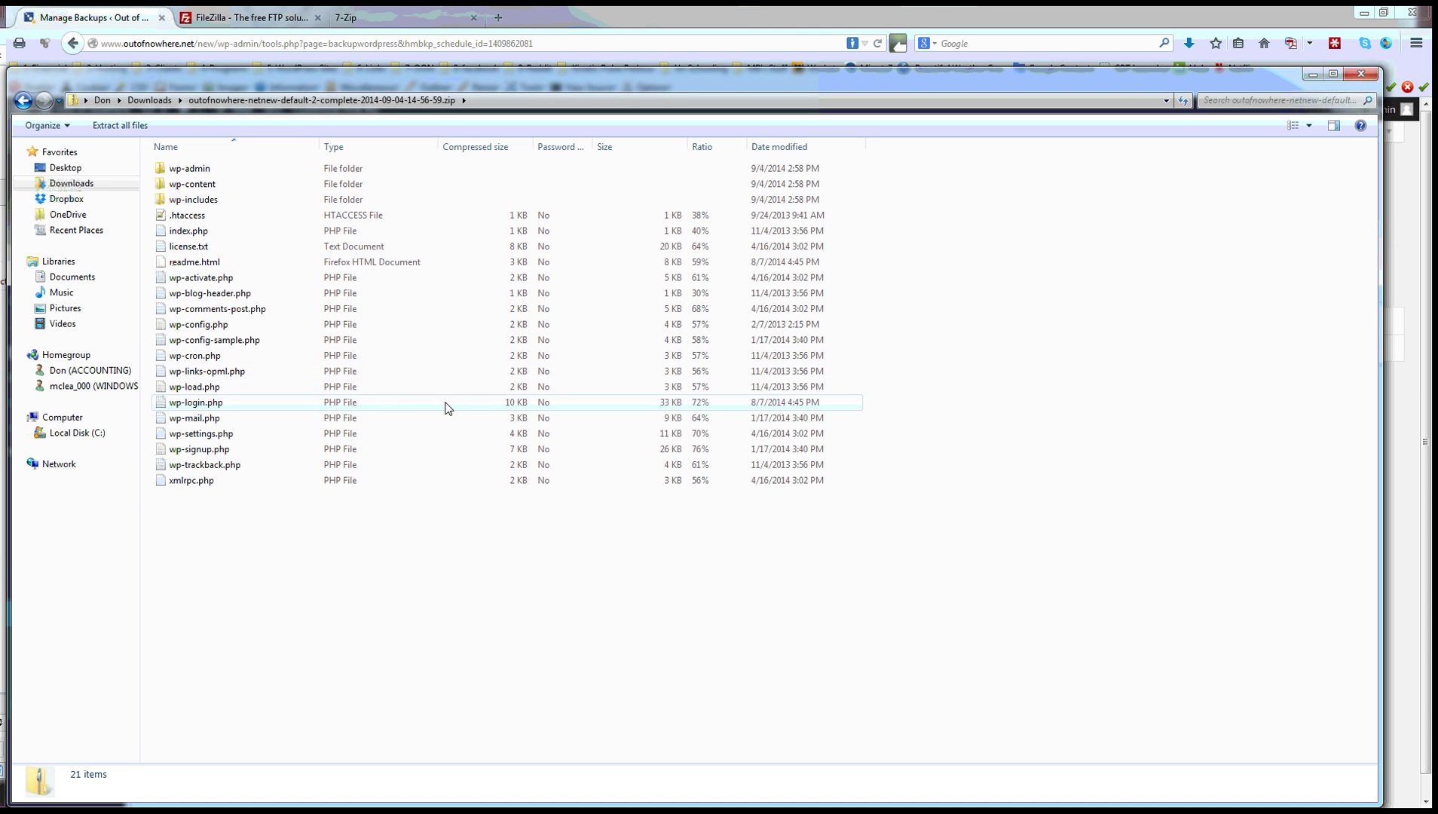
{"action": "left_click", "coordinate": [81, 184]}
{"action": "left_click", "coordinate": [186, 185]}
{"action": "double_click", "coordinate": [224, 166]}
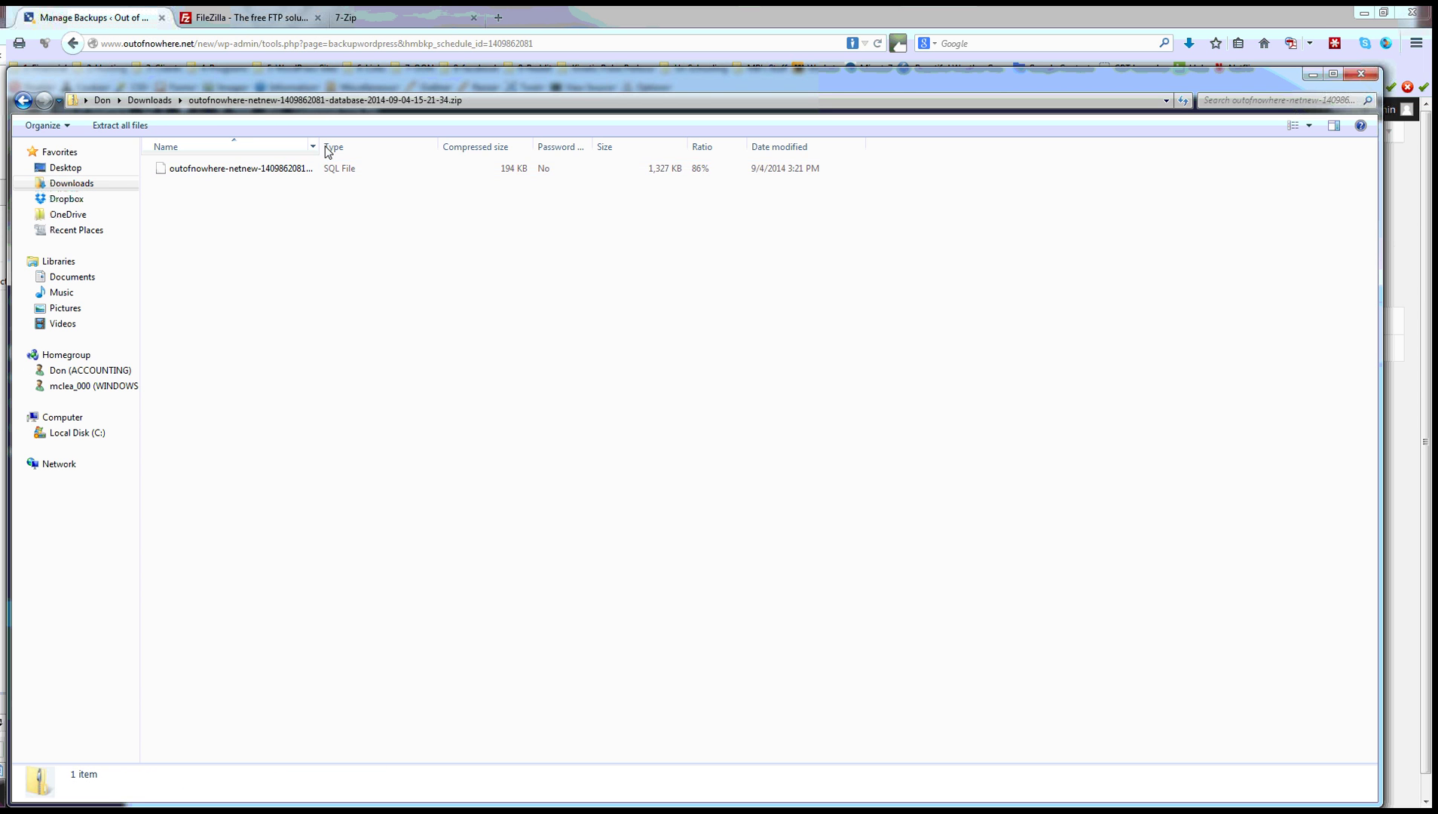
{"action": "left_click_drag", "start_coordinate": [319, 148], "coordinate": [465, 150]}
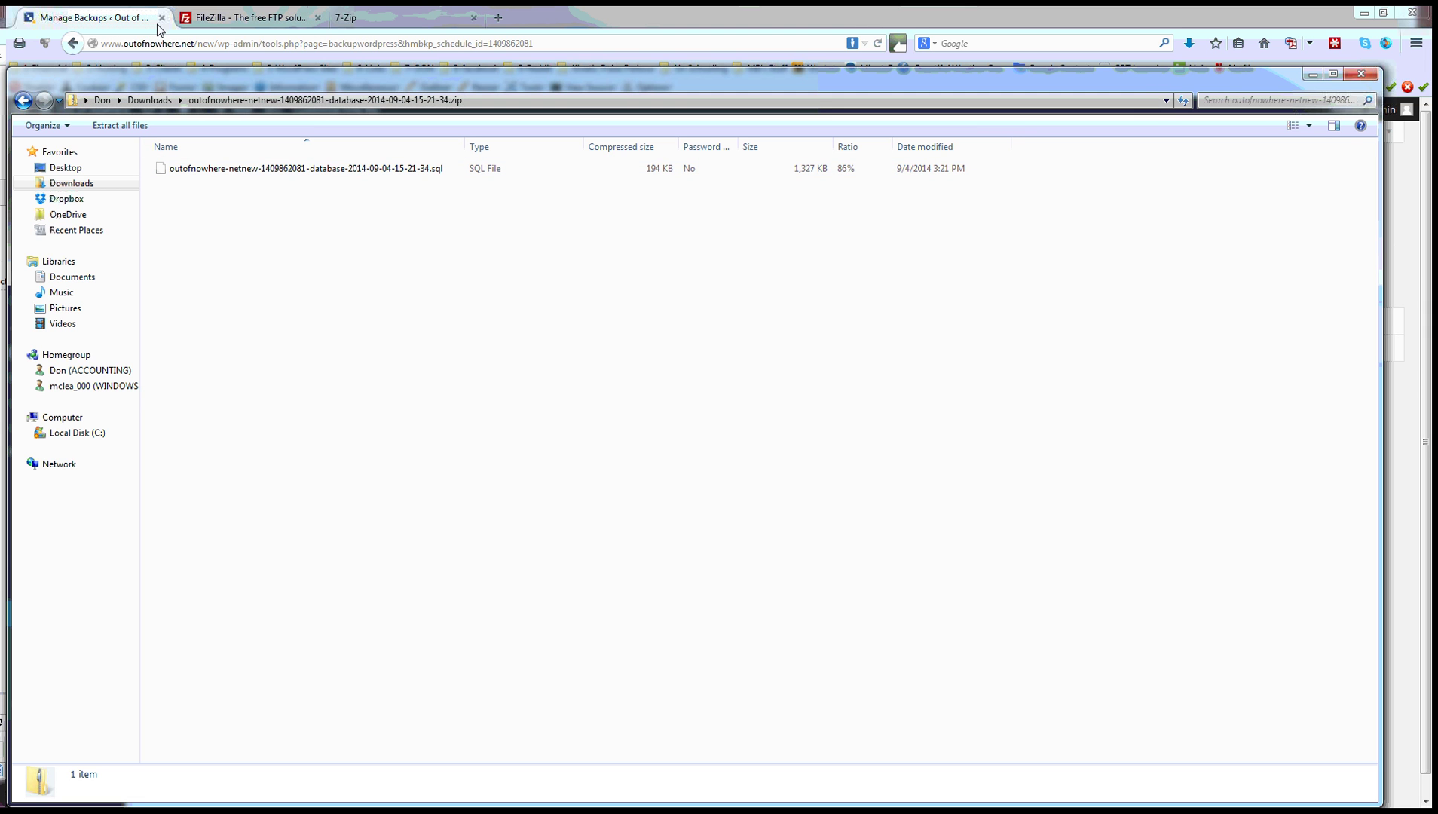
{"action": "left_click", "coordinate": [1361, 74]}
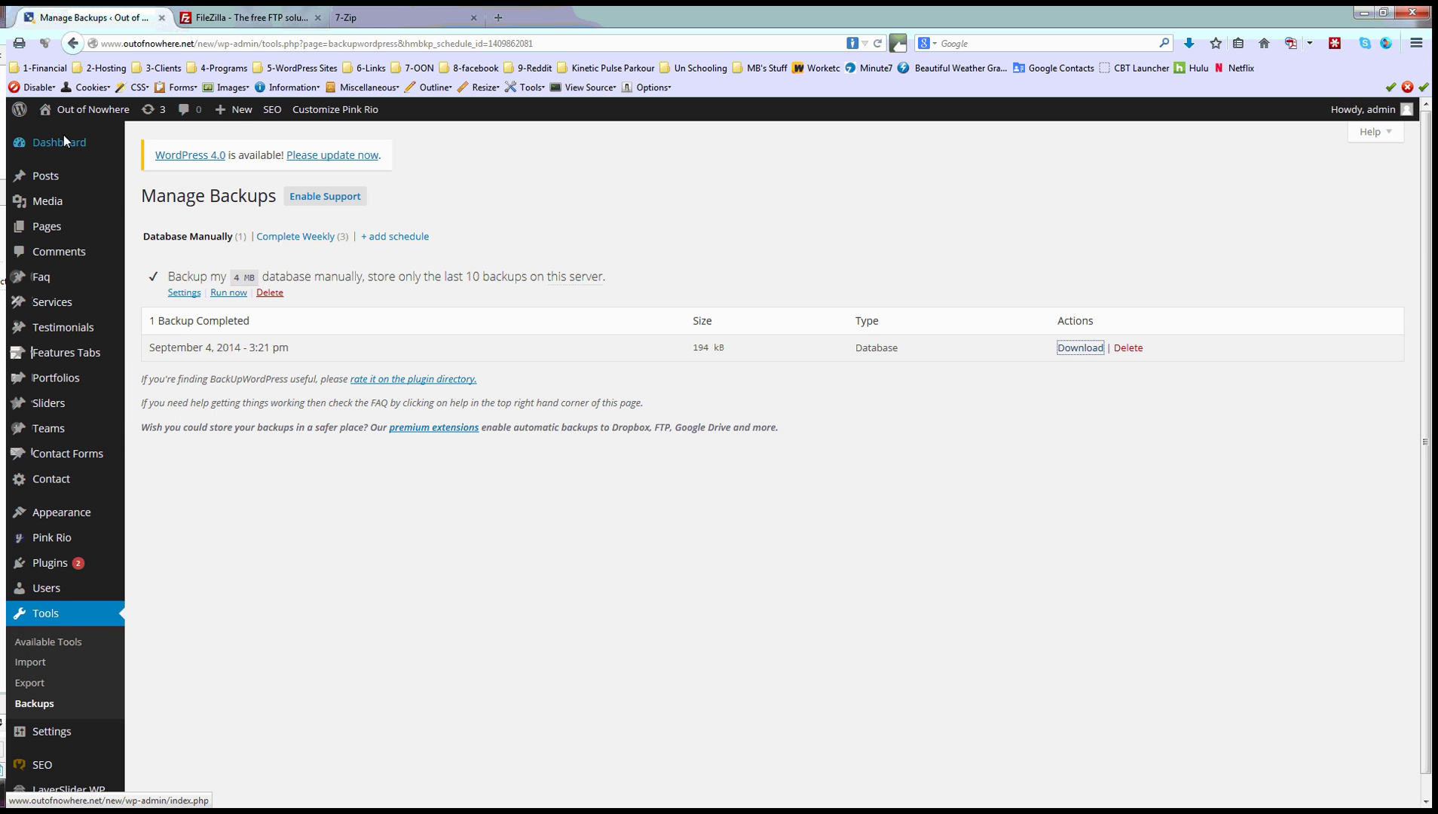
Update Contact Form 7 and WordPress SEO together, then visit the Out of Nowhere home page
{"action": "mouse_move", "coordinate": [65, 138]}
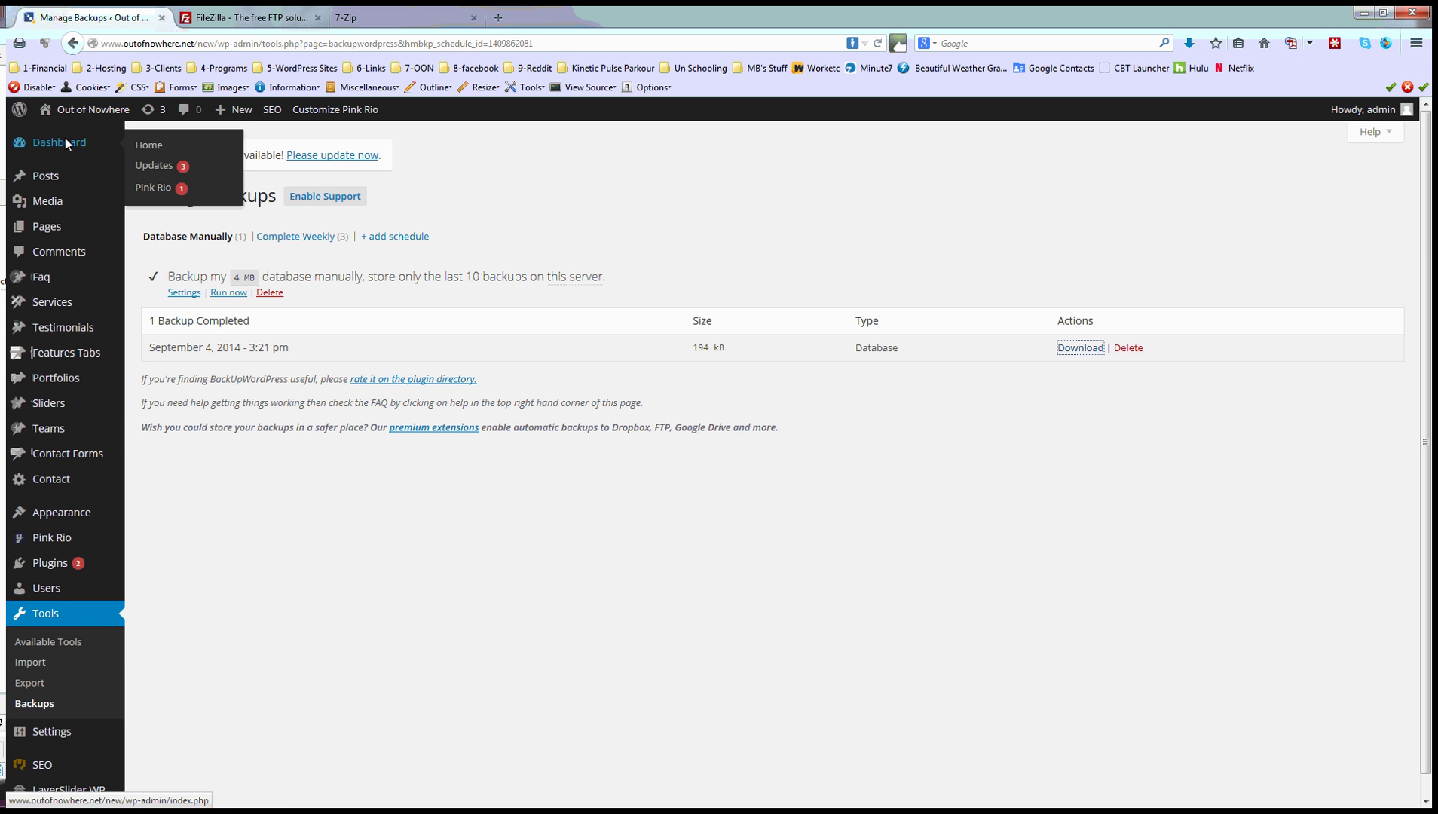
{"action": "left_click", "coordinate": [155, 166]}
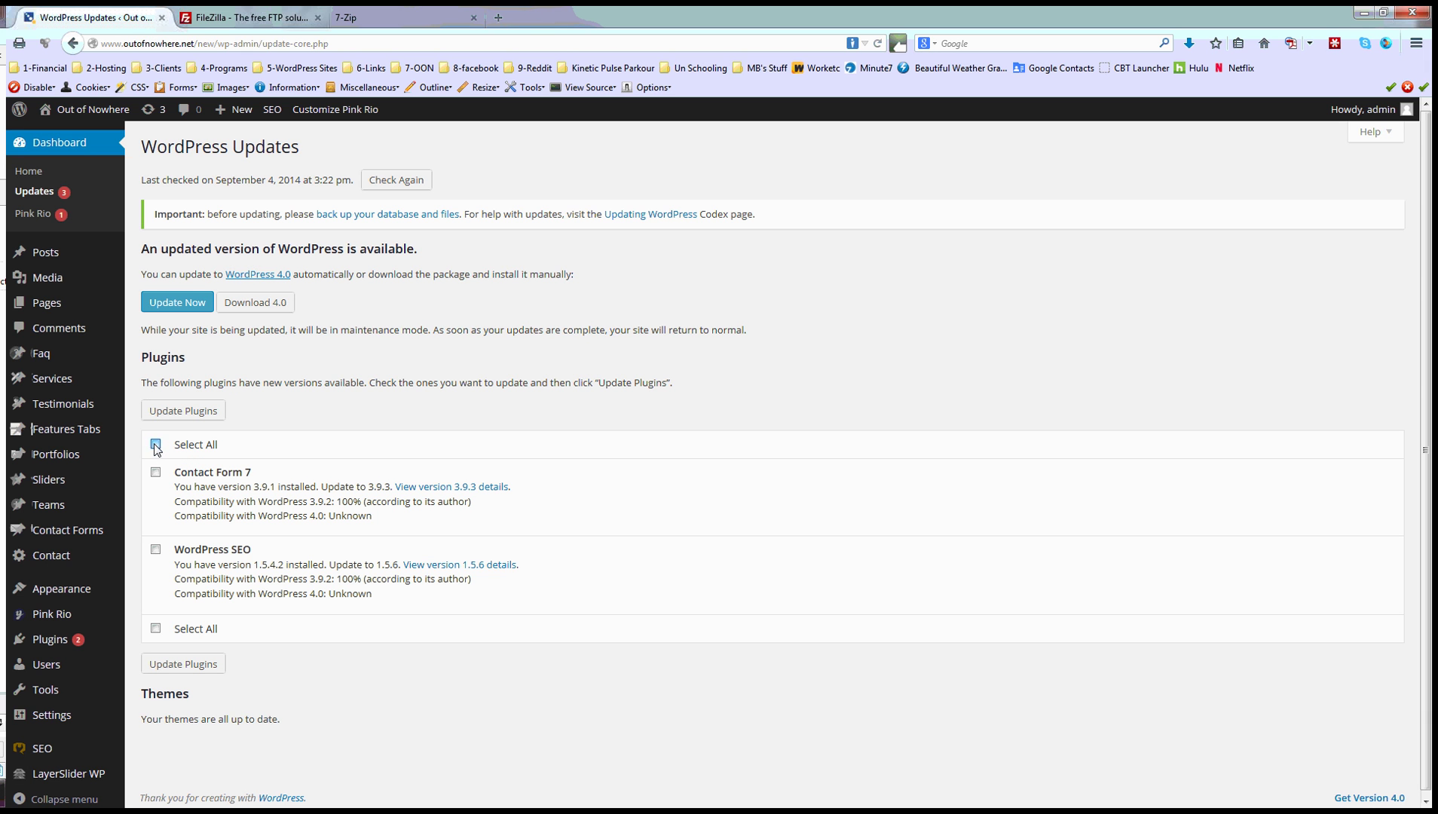
{"action": "left_click", "coordinate": [156, 445]}
{"action": "left_click", "coordinate": [191, 412]}
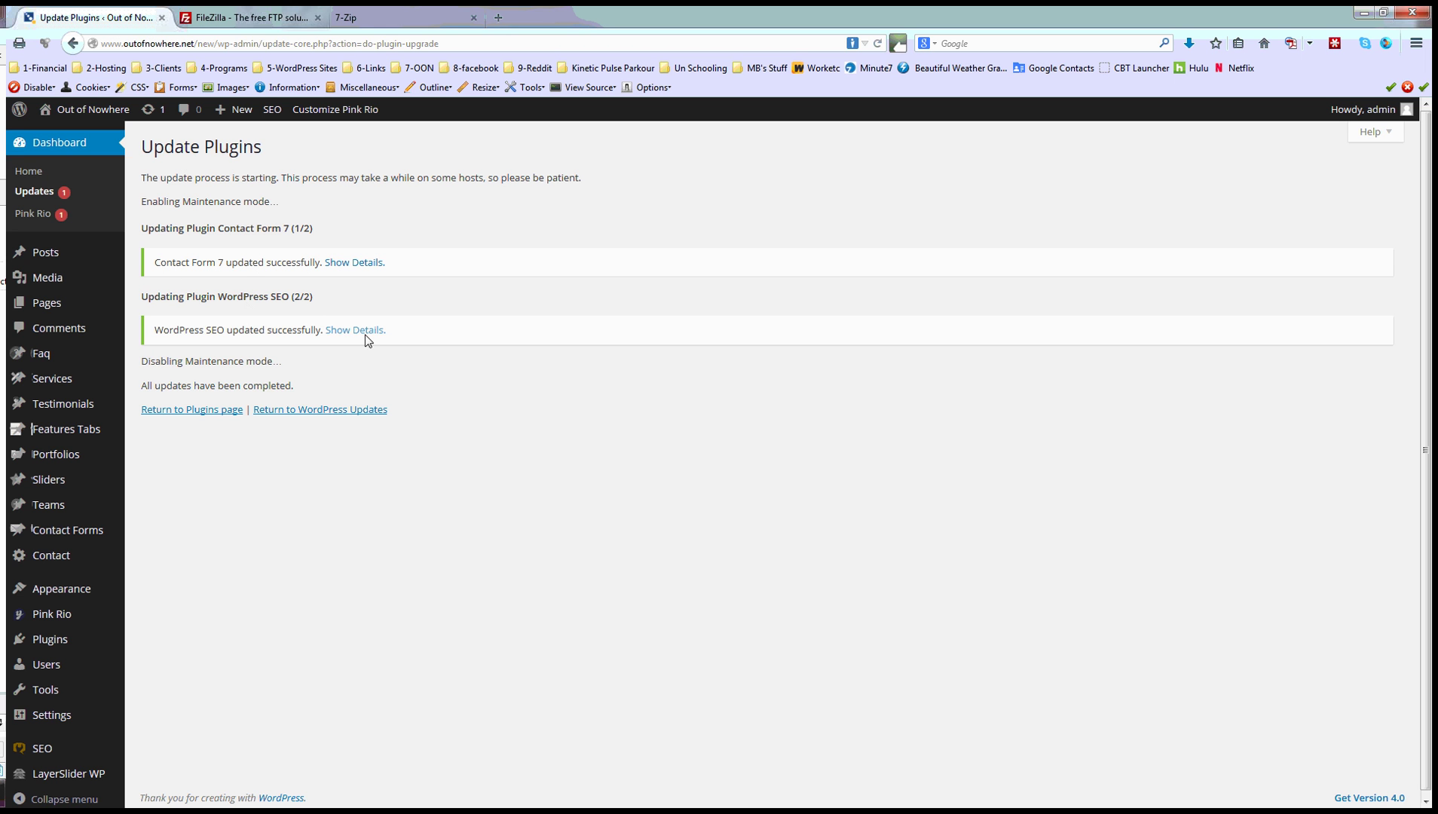
{"action": "left_click", "coordinate": [291, 411]}
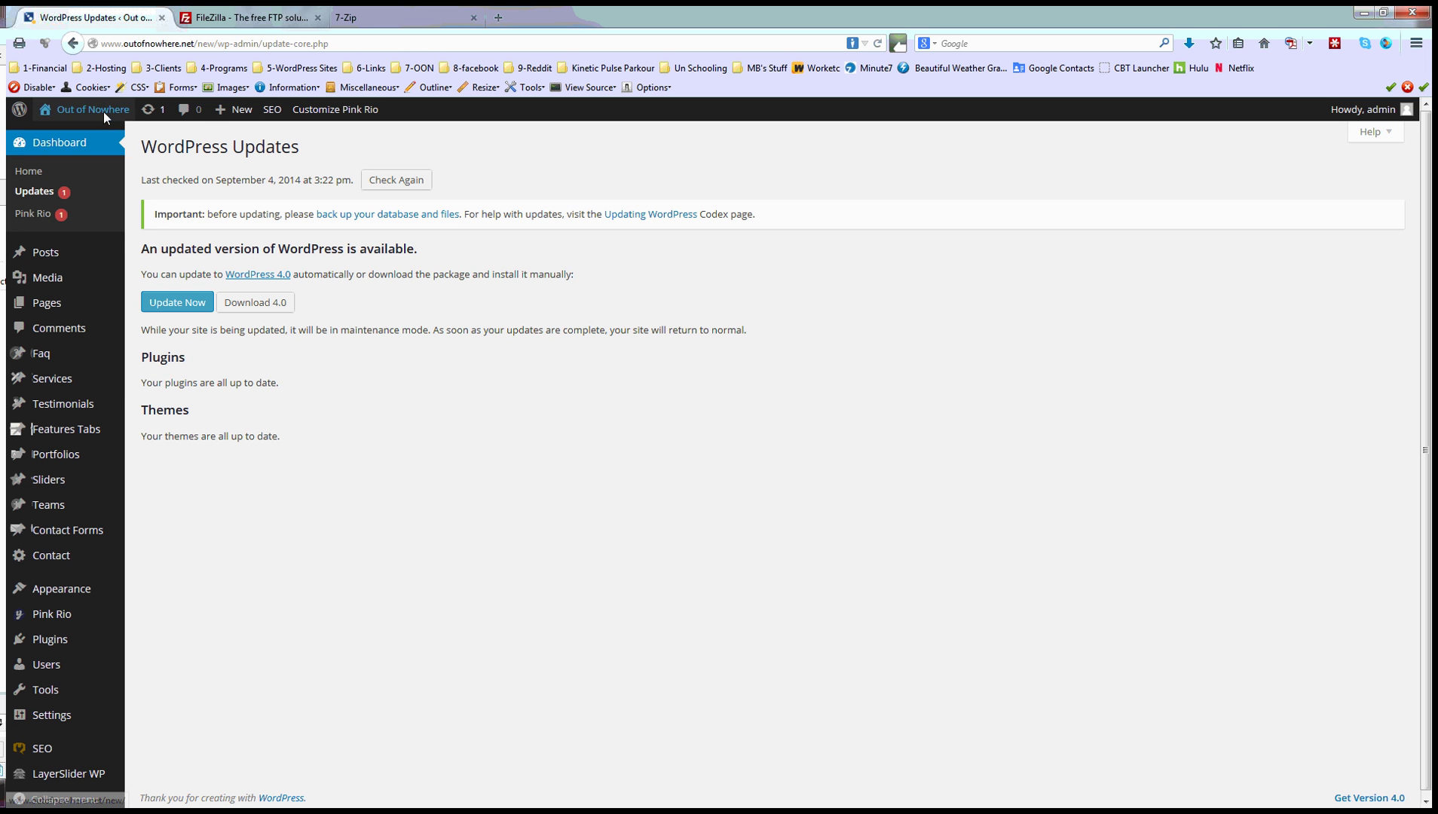
{"action": "left_click", "coordinate": [58, 135]}
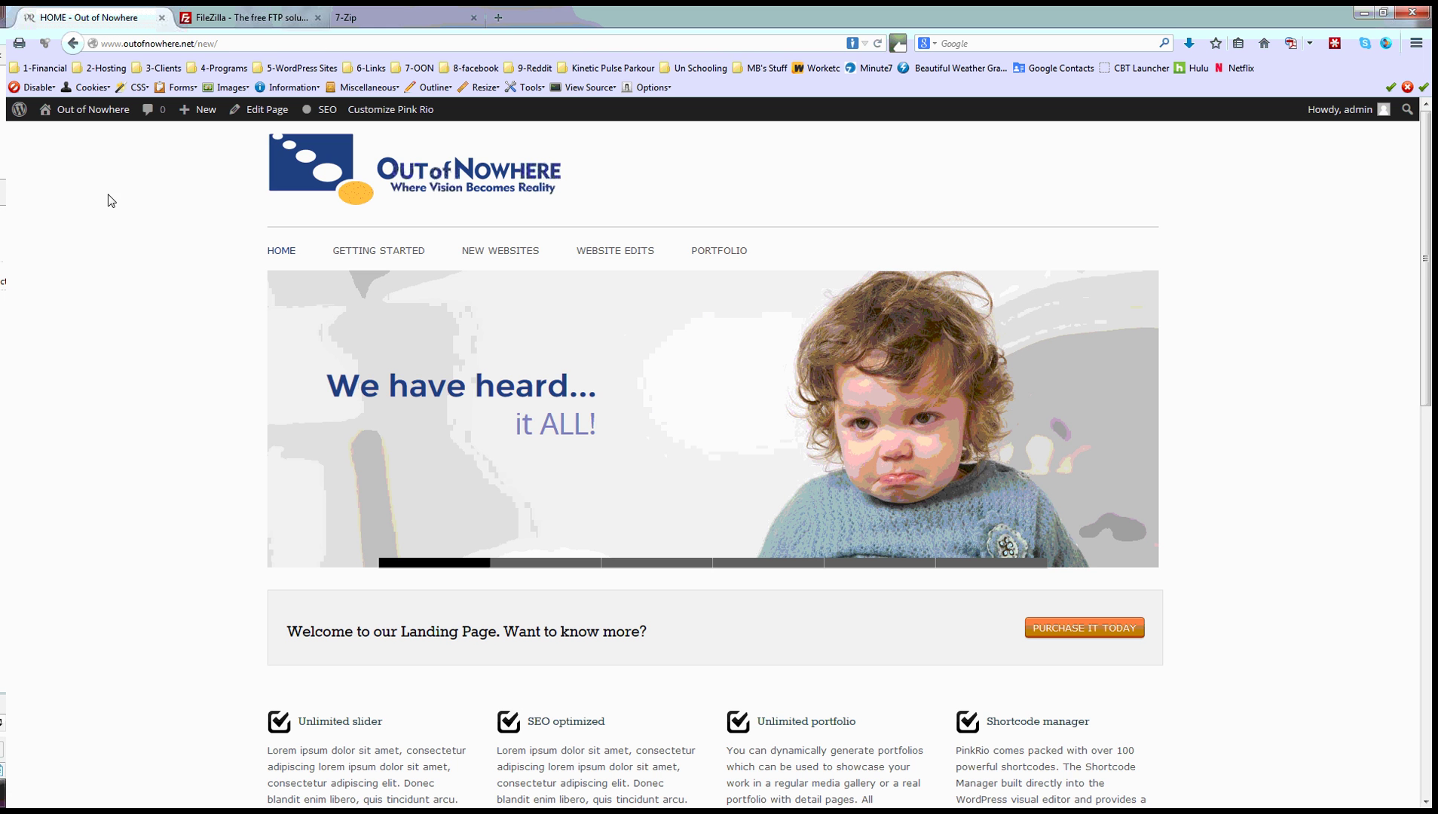
Scroll through the Out of Nowhere home page to check its slider and content sections
{"action": "scroll", "coordinate": [618, 420], "scroll_direction": "down", "scroll_amount": 3}
{"action": "scroll", "coordinate": [615, 423], "scroll_direction": "down", "scroll_amount": 10}
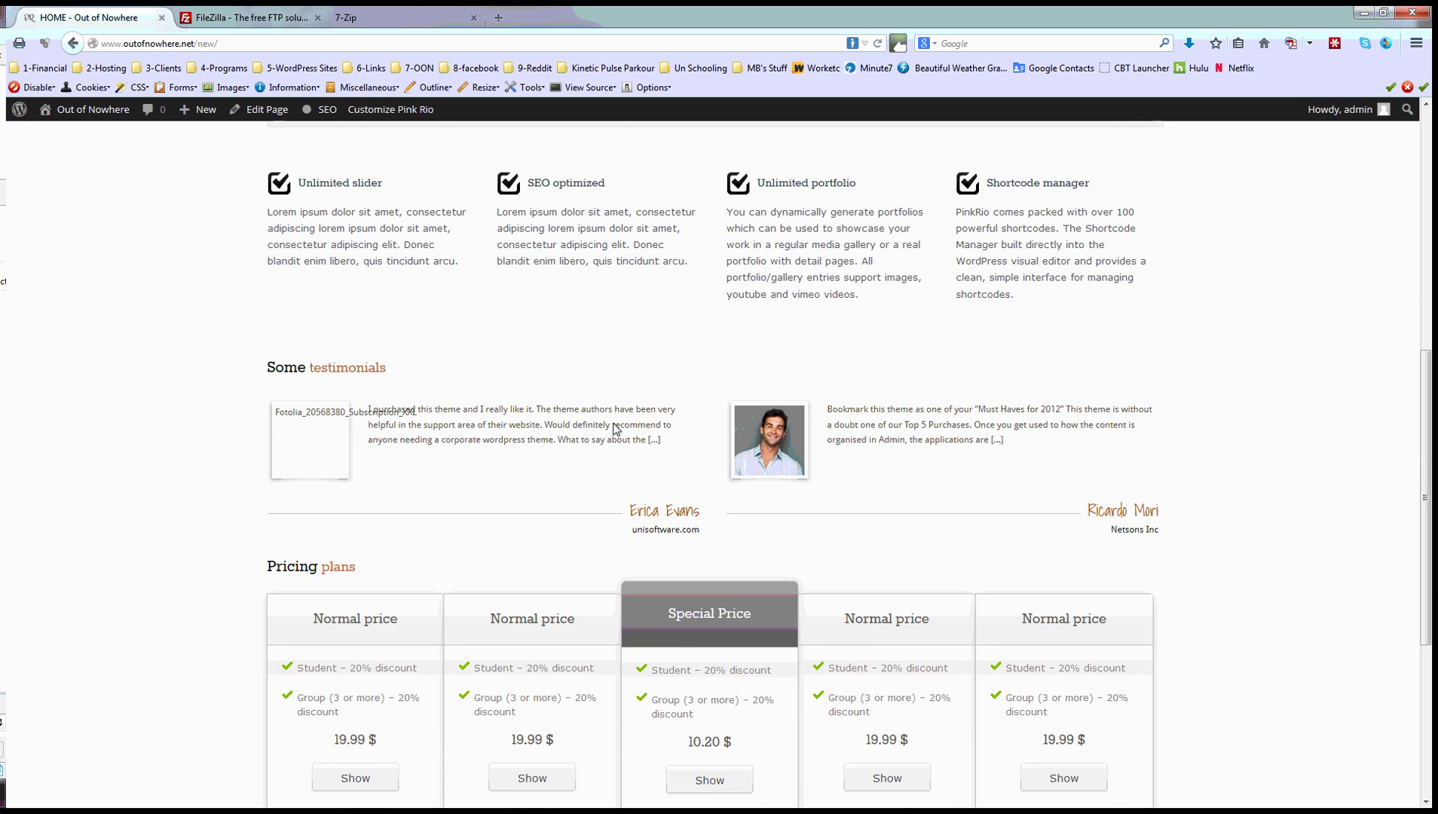
{"action": "scroll", "coordinate": [408, 366], "scroll_direction": "up", "scroll_amount": 12}
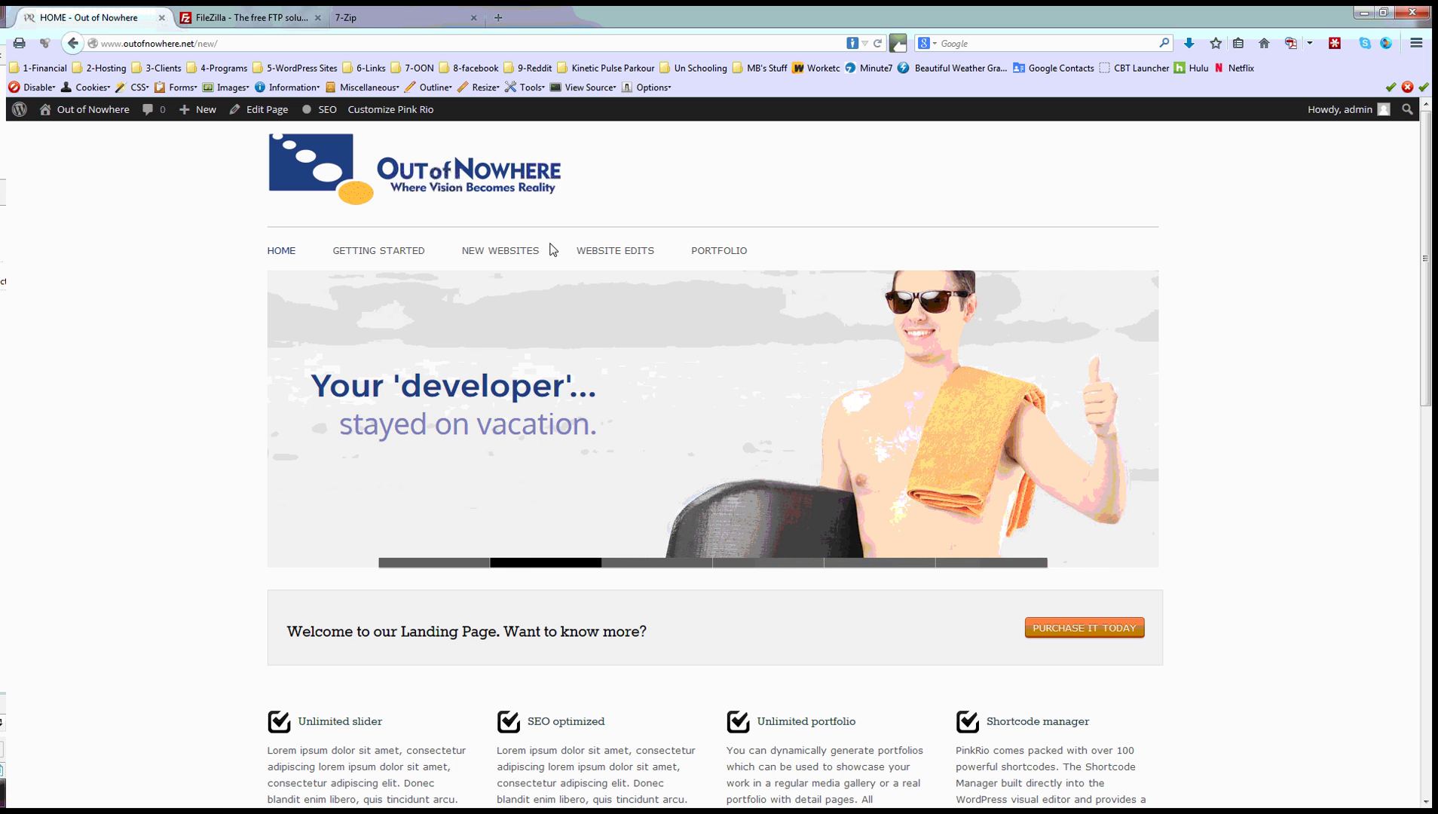
{"action": "mouse_move", "coordinate": [83, 123]}
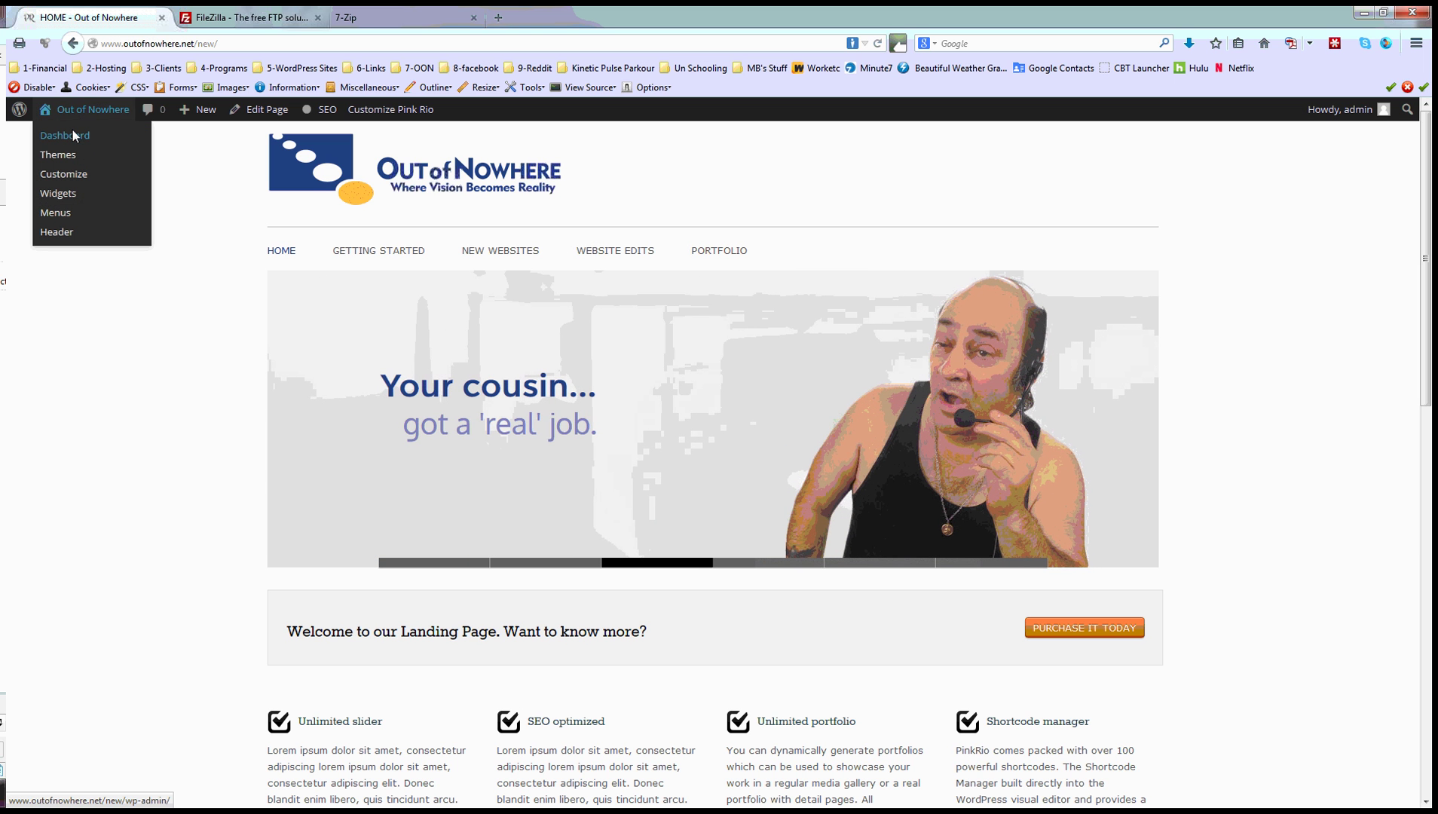
Return to the Dashboard and upgrade the core to WordPress 4.0 from Updates
{"action": "left_click", "coordinate": [69, 138]}
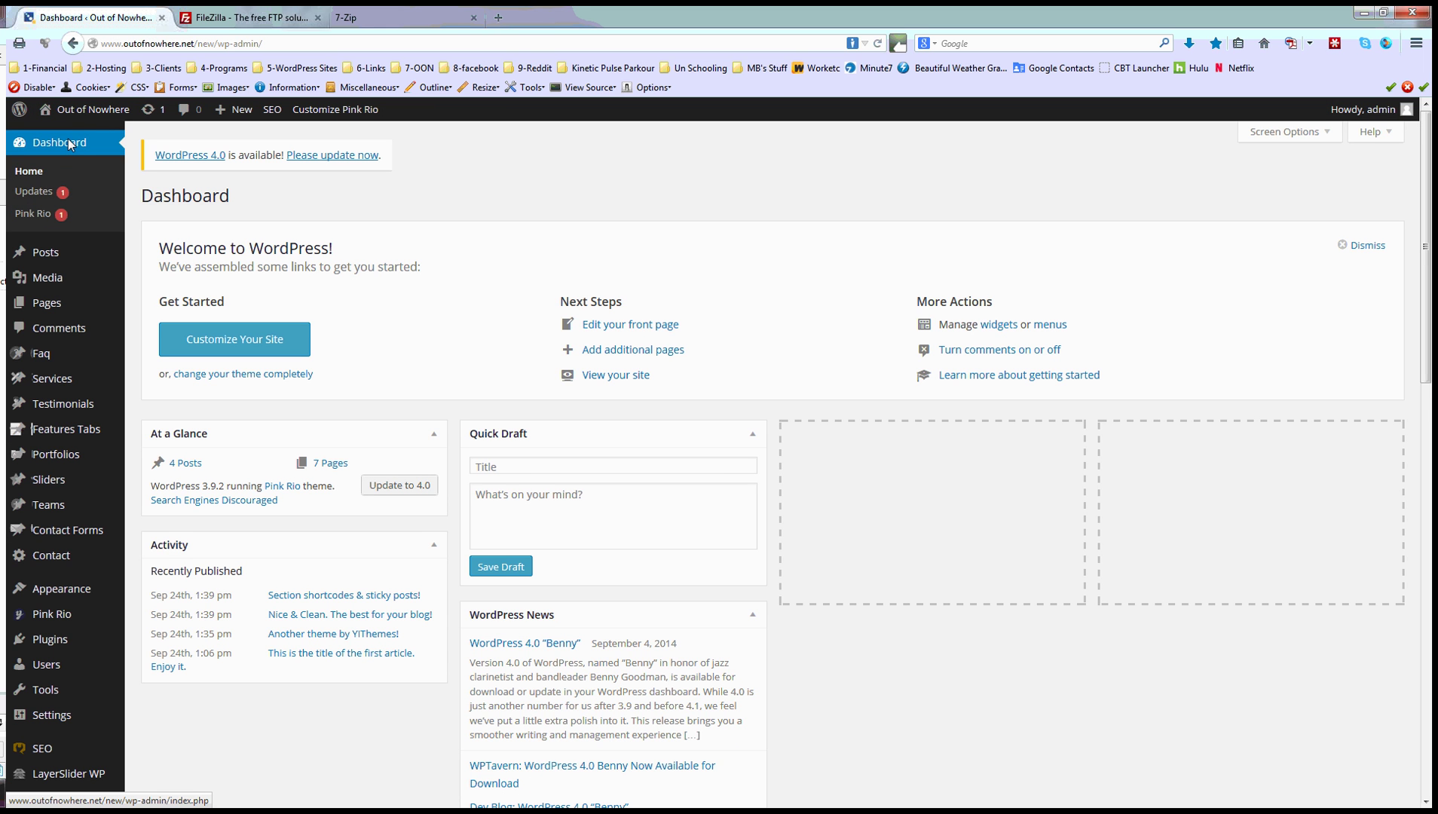
{"action": "left_click", "coordinate": [37, 193]}
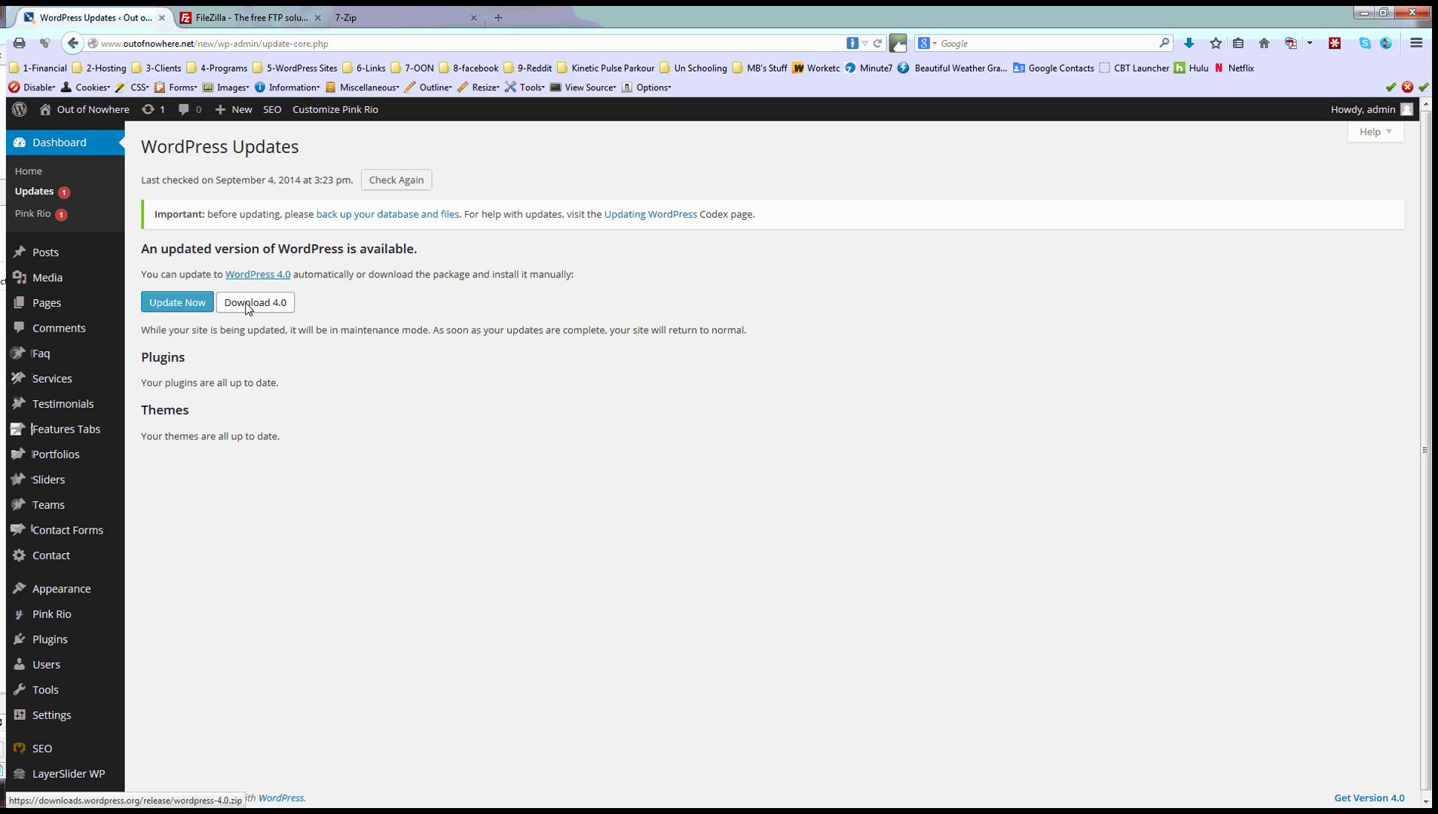
{"action": "left_click", "coordinate": [200, 307]}
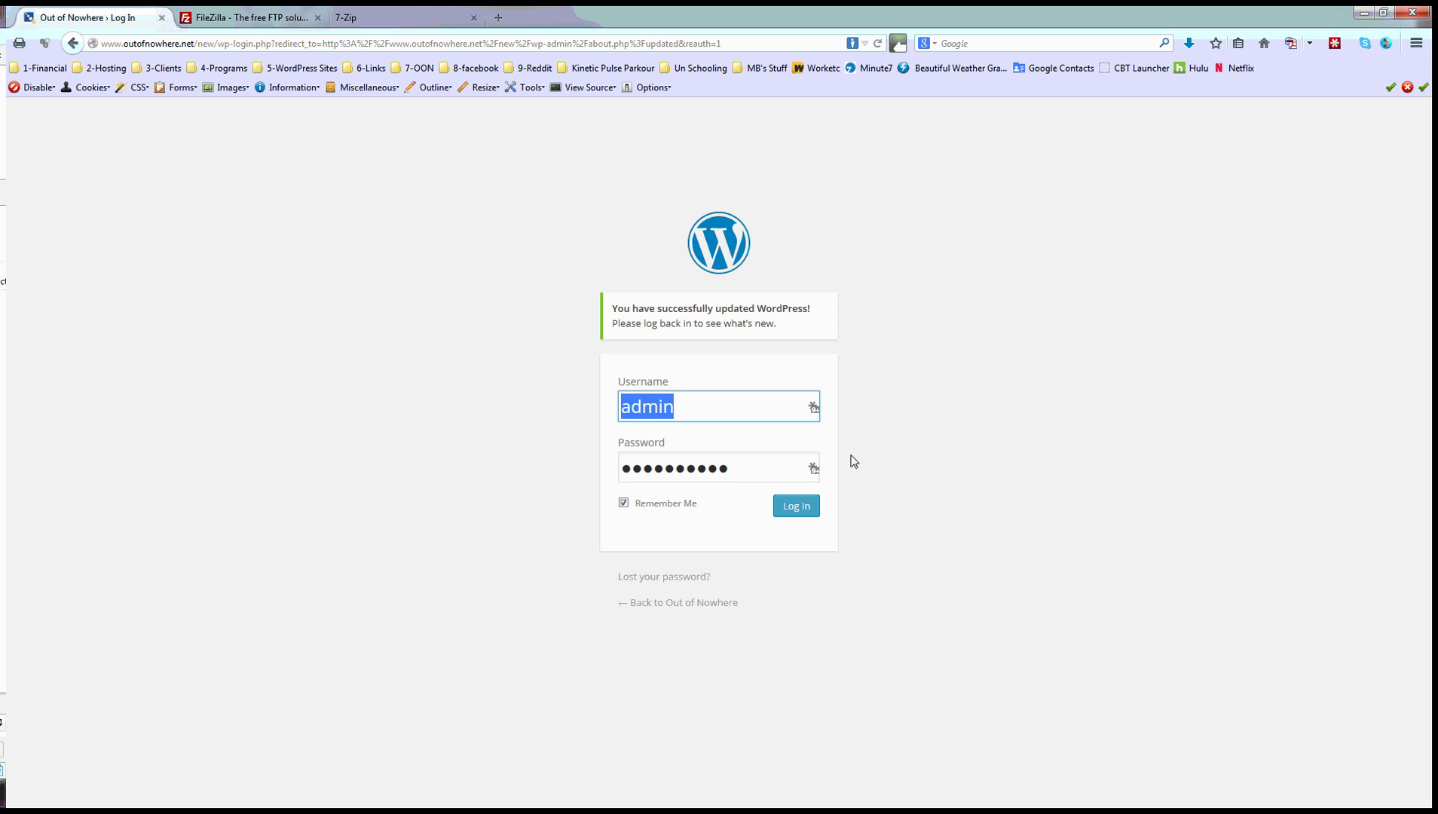
Log back in and scroll through the Welcome to WordPress 4.0 page
{"action": "left_click", "coordinate": [815, 507]}
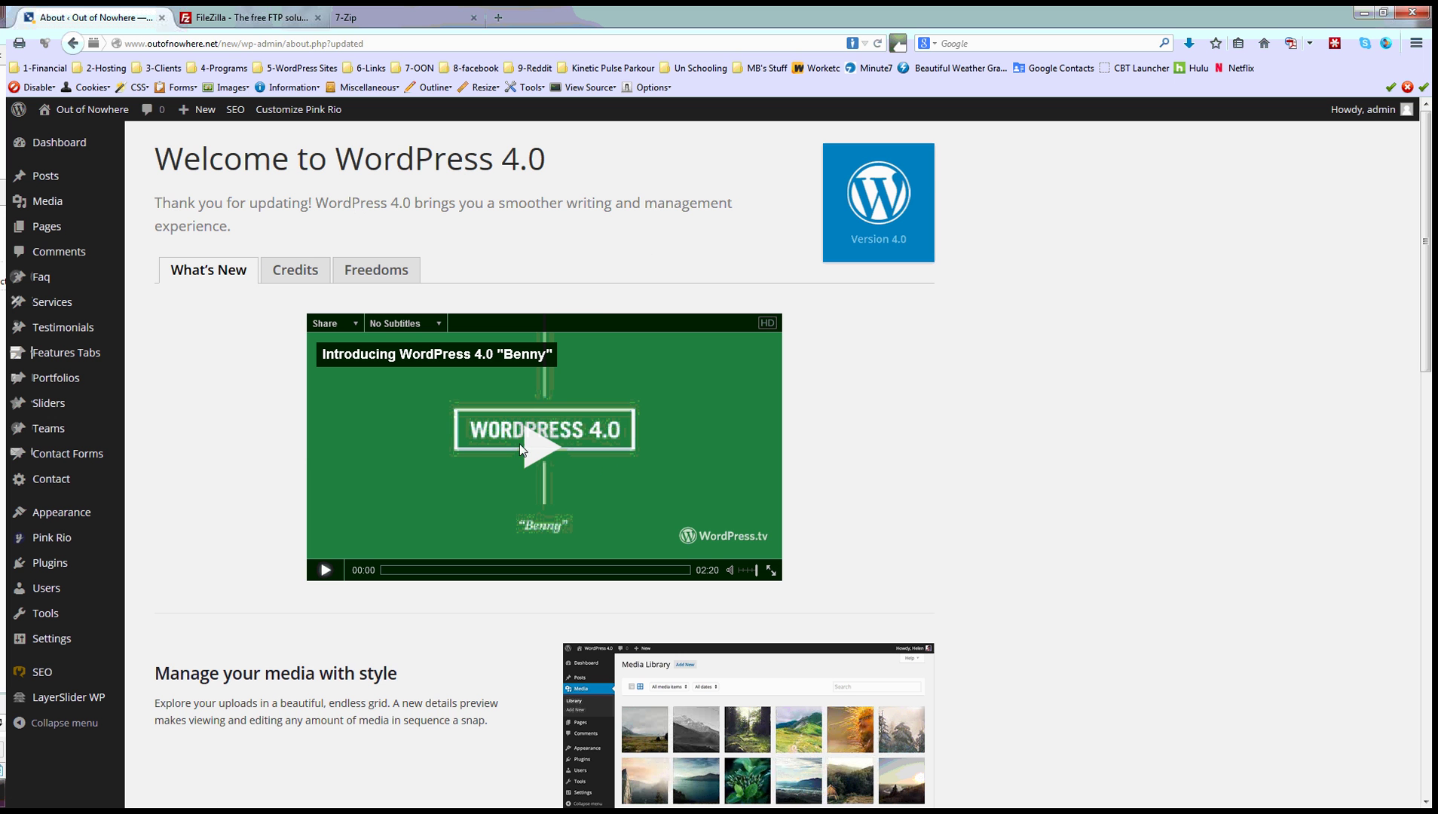
{"action": "scroll", "coordinate": [289, 407], "scroll_direction": "down", "scroll_amount": 8}
{"action": "scroll", "coordinate": [392, 416], "scroll_direction": "down", "scroll_amount": 5}
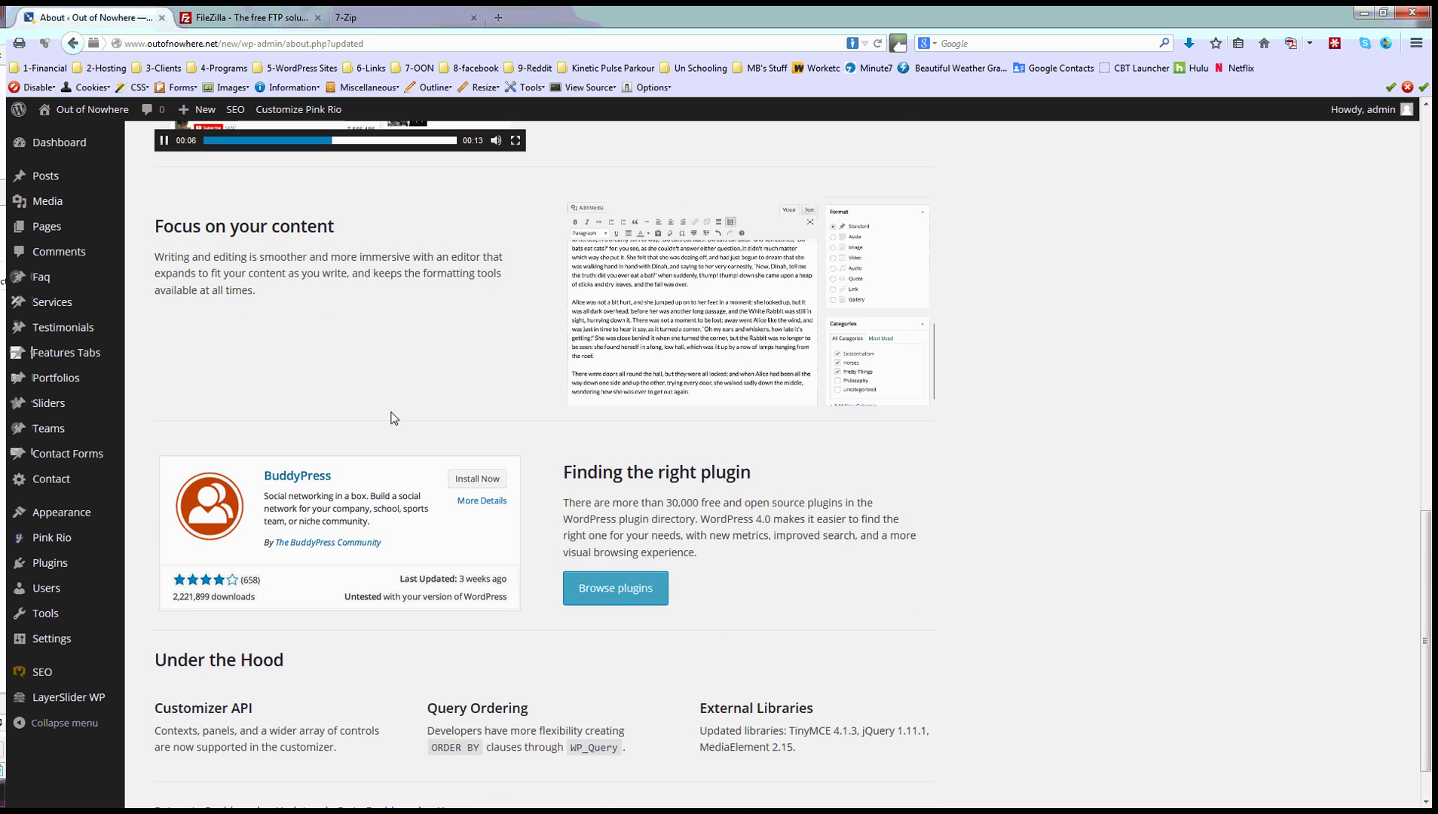
{"action": "scroll", "coordinate": [283, 332], "scroll_direction": "up", "scroll_amount": 13}
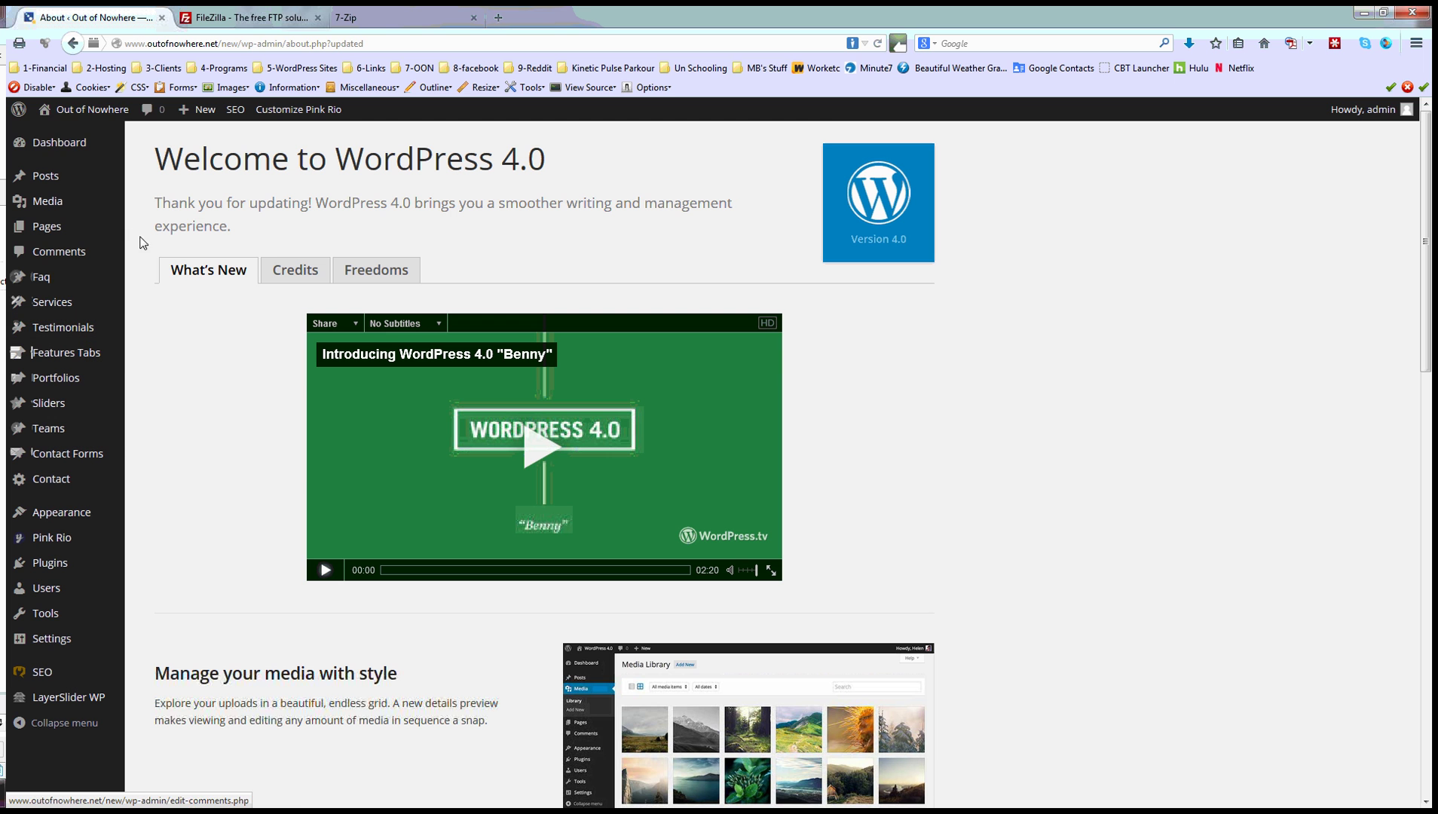
View the live site's homepage, then return to the dashboard and open the Pink Rio Theme Updates page
{"action": "mouse_move", "coordinate": [91, 110]}
{"action": "left_click", "coordinate": [66, 138]}
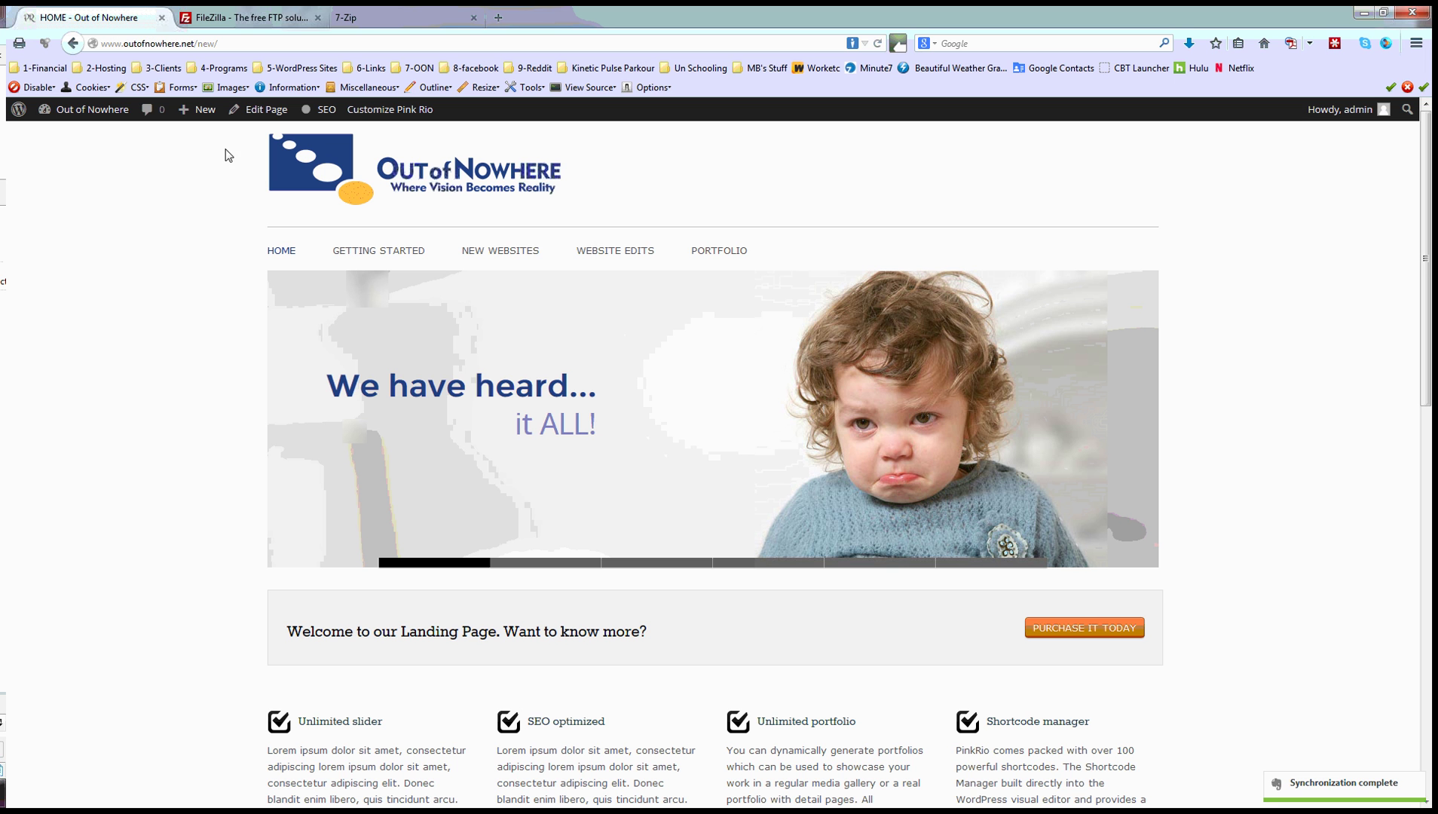
{"action": "mouse_move", "coordinate": [93, 116]}
{"action": "left_click", "coordinate": [65, 135]}
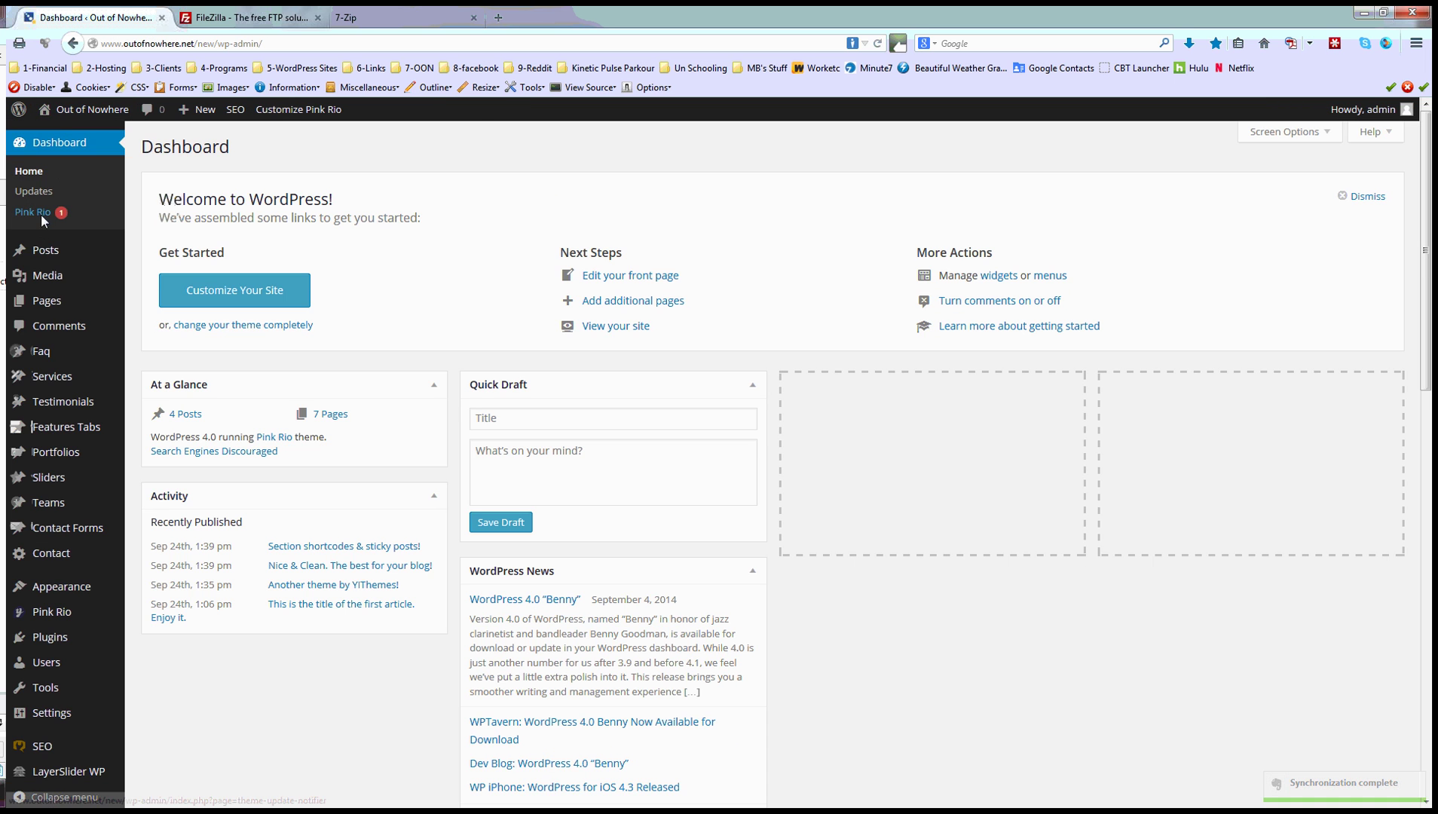
{"action": "left_click", "coordinate": [41, 215]}
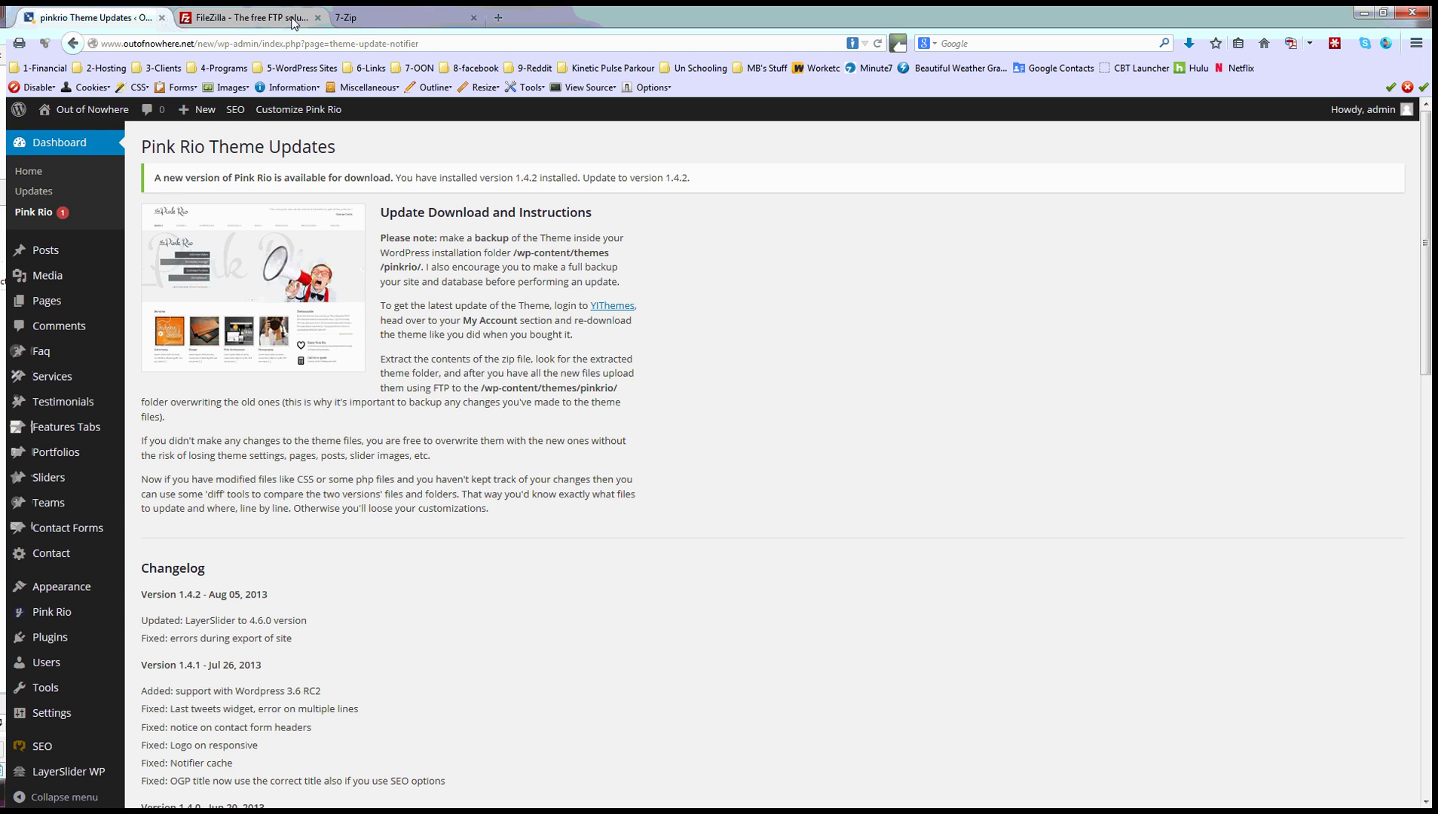
Glance at the FileZilla website tab, return to the Pink Rio page, then switch to FileZilla
{"action": "left_click", "coordinate": [248, 16]}
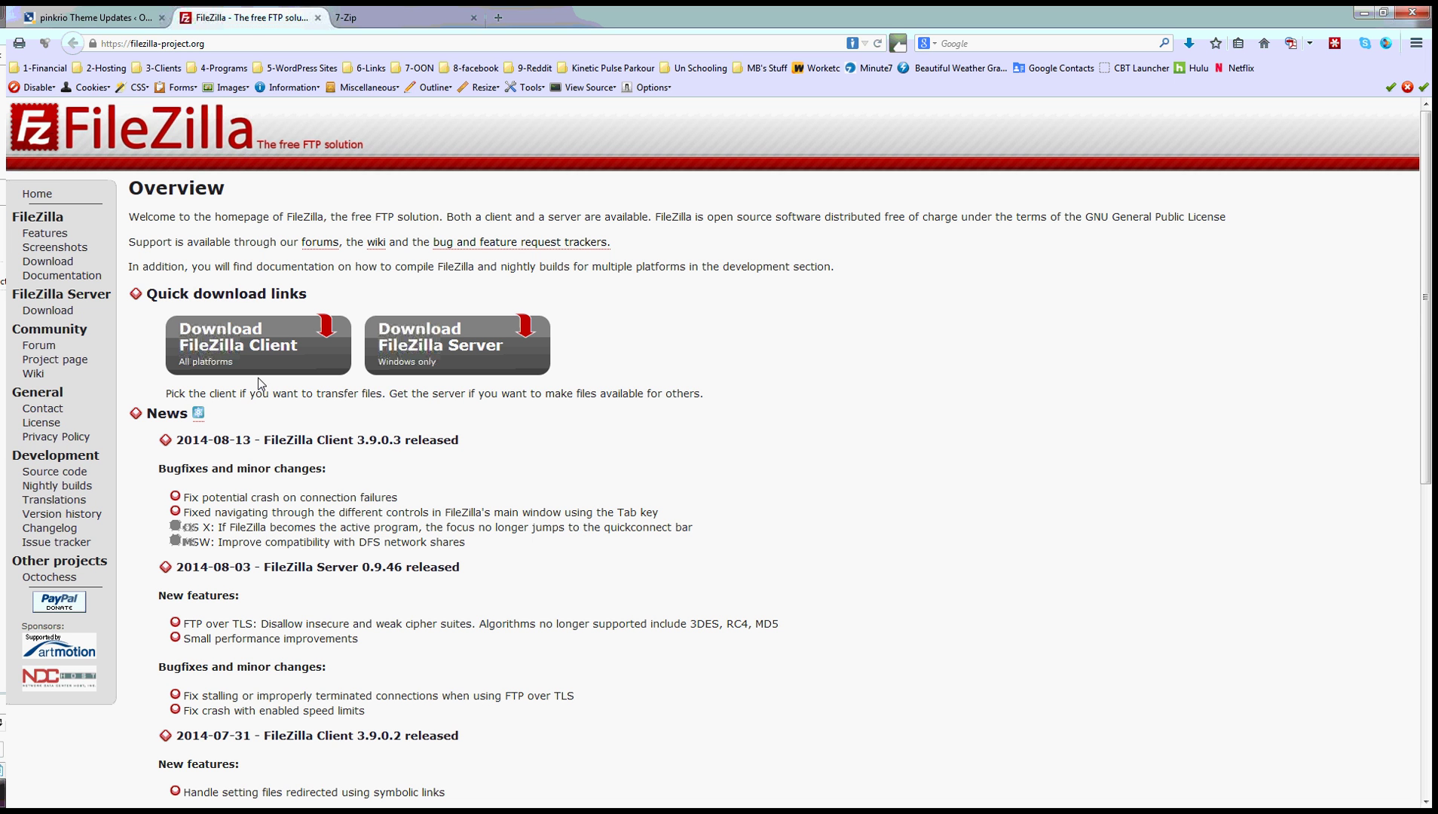
{"action": "left_click", "coordinate": [91, 15]}
{"action": "mouse_move", "coordinate": [19, 109]}
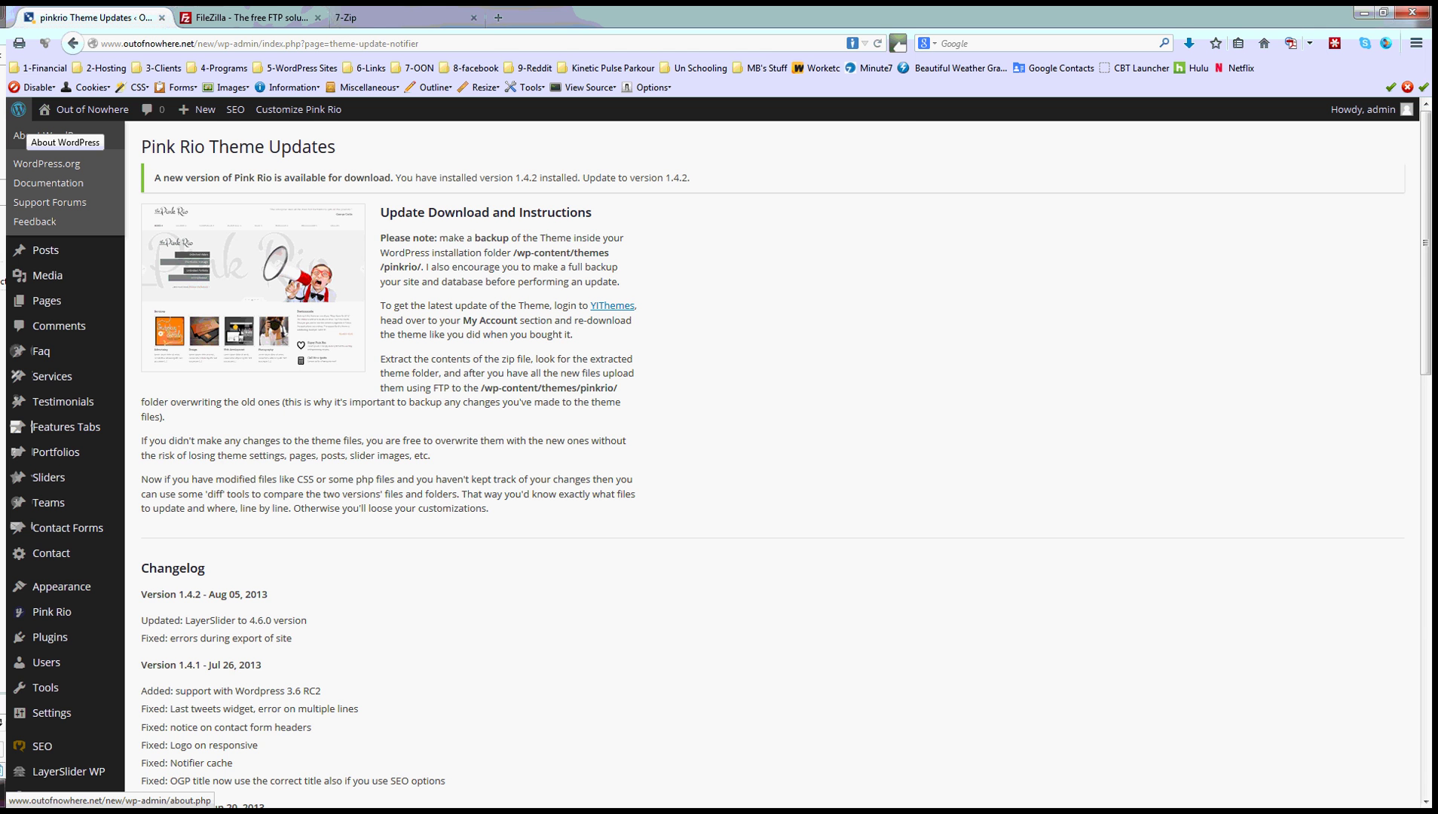
{"action": "key", "text": "alt+Tab"}
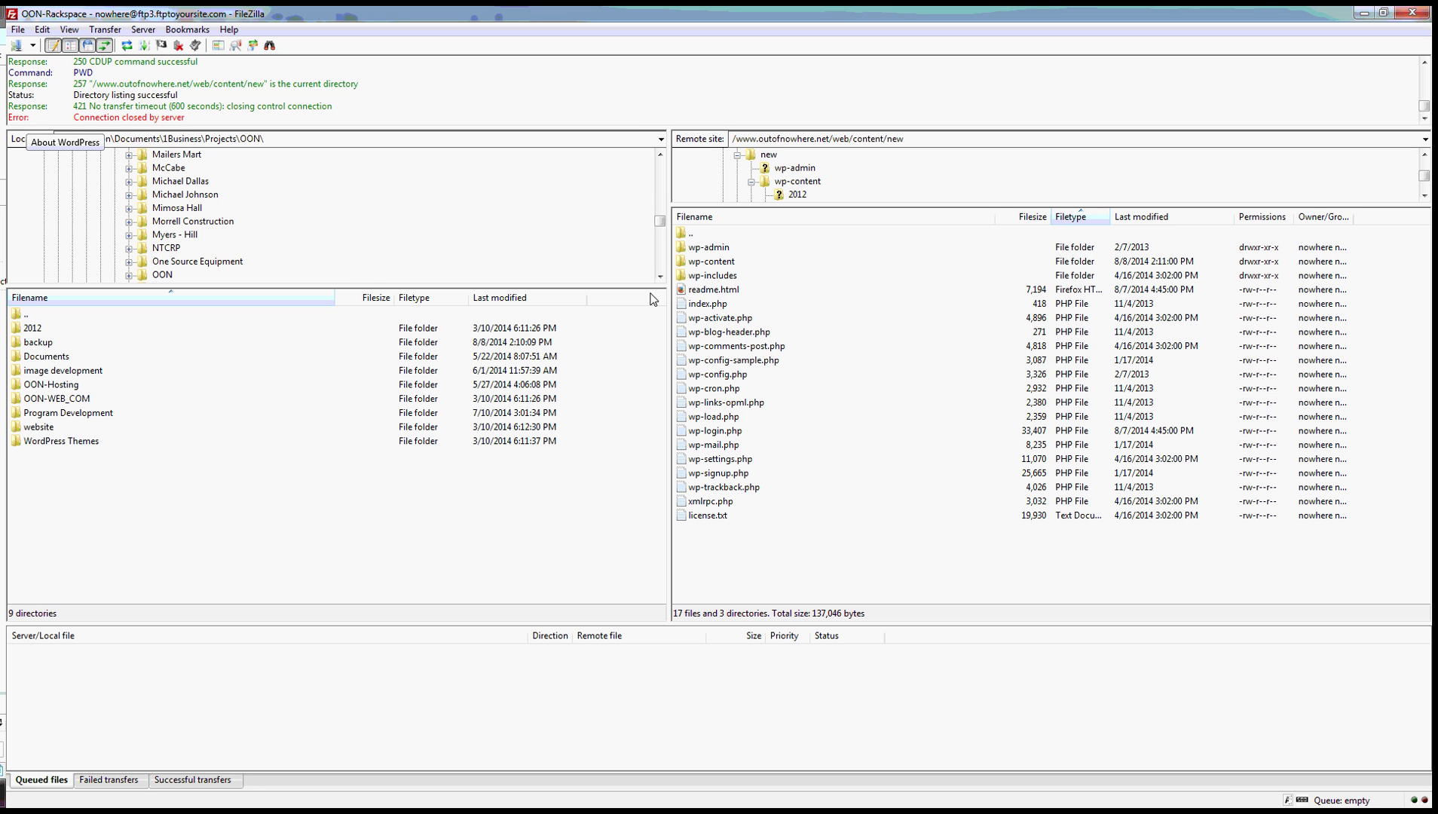
Browse to remote wp-content/themes and local yithemes.com_pinkrio, select pinkrio, then minimize FileZilla
{"action": "double_click", "coordinate": [709, 262]}
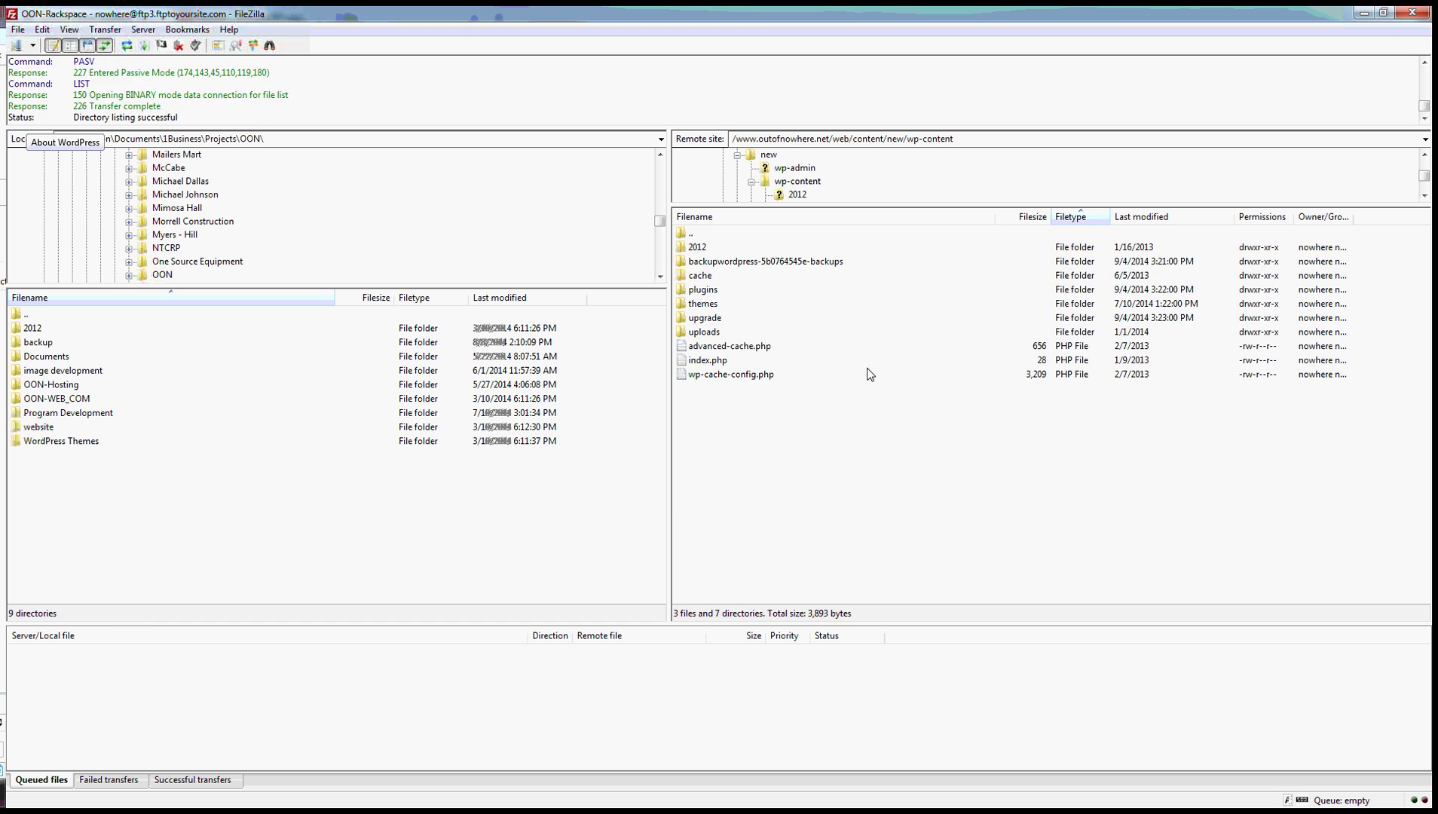
{"action": "double_click", "coordinate": [704, 305]}
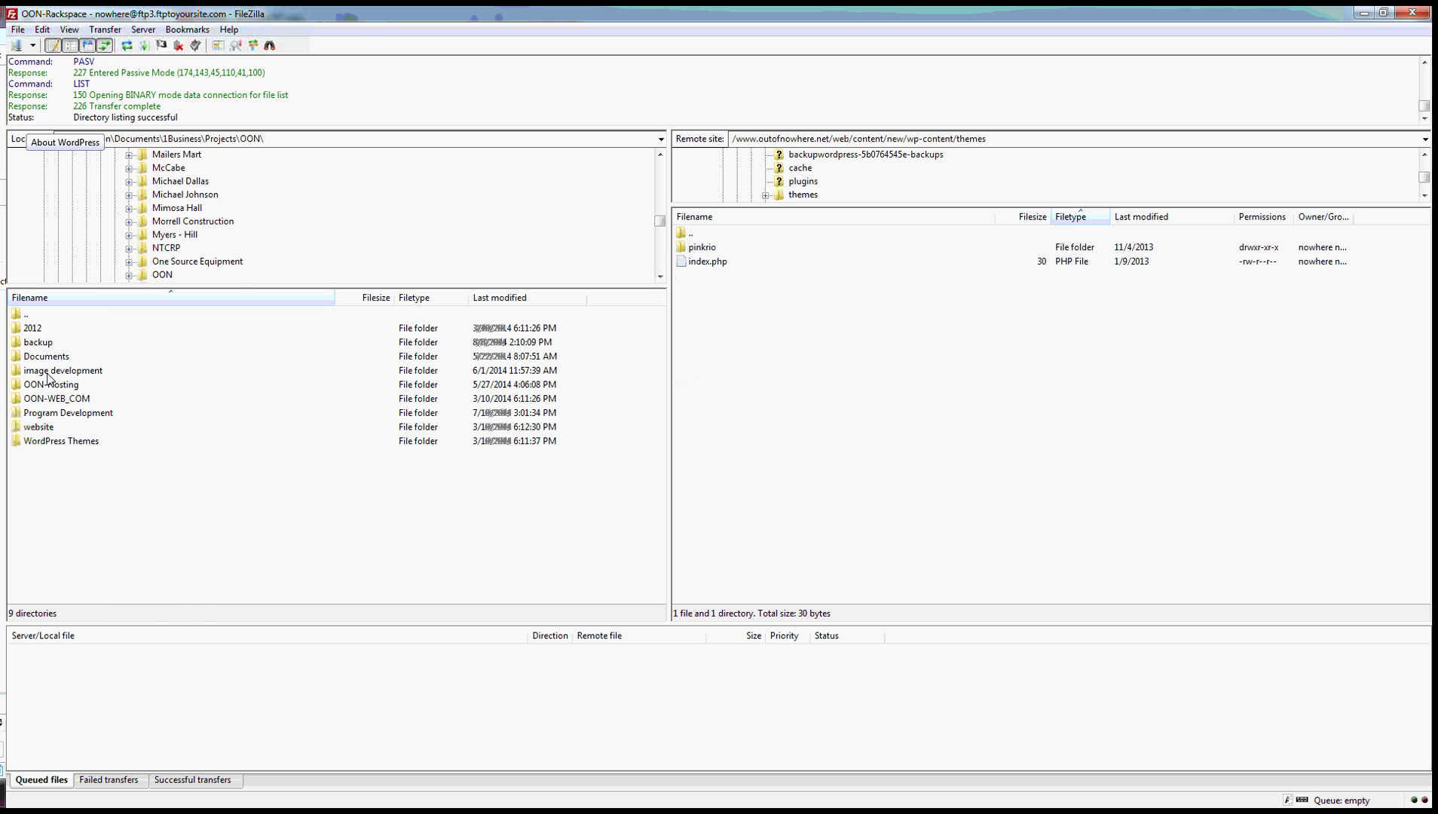
{"action": "double_click", "coordinate": [34, 443]}
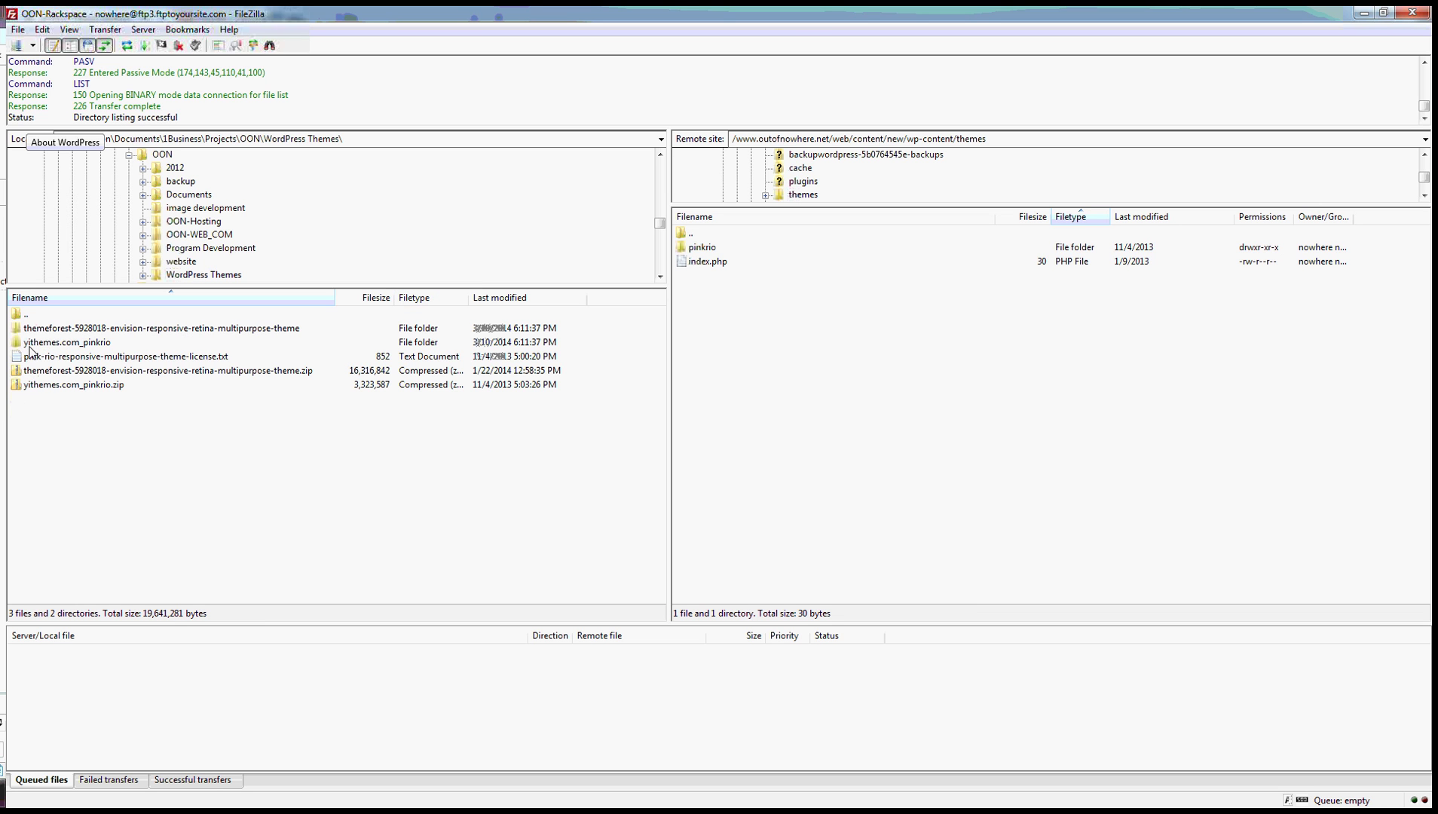
{"action": "double_click", "coordinate": [30, 345]}
{"action": "left_click", "coordinate": [35, 331]}
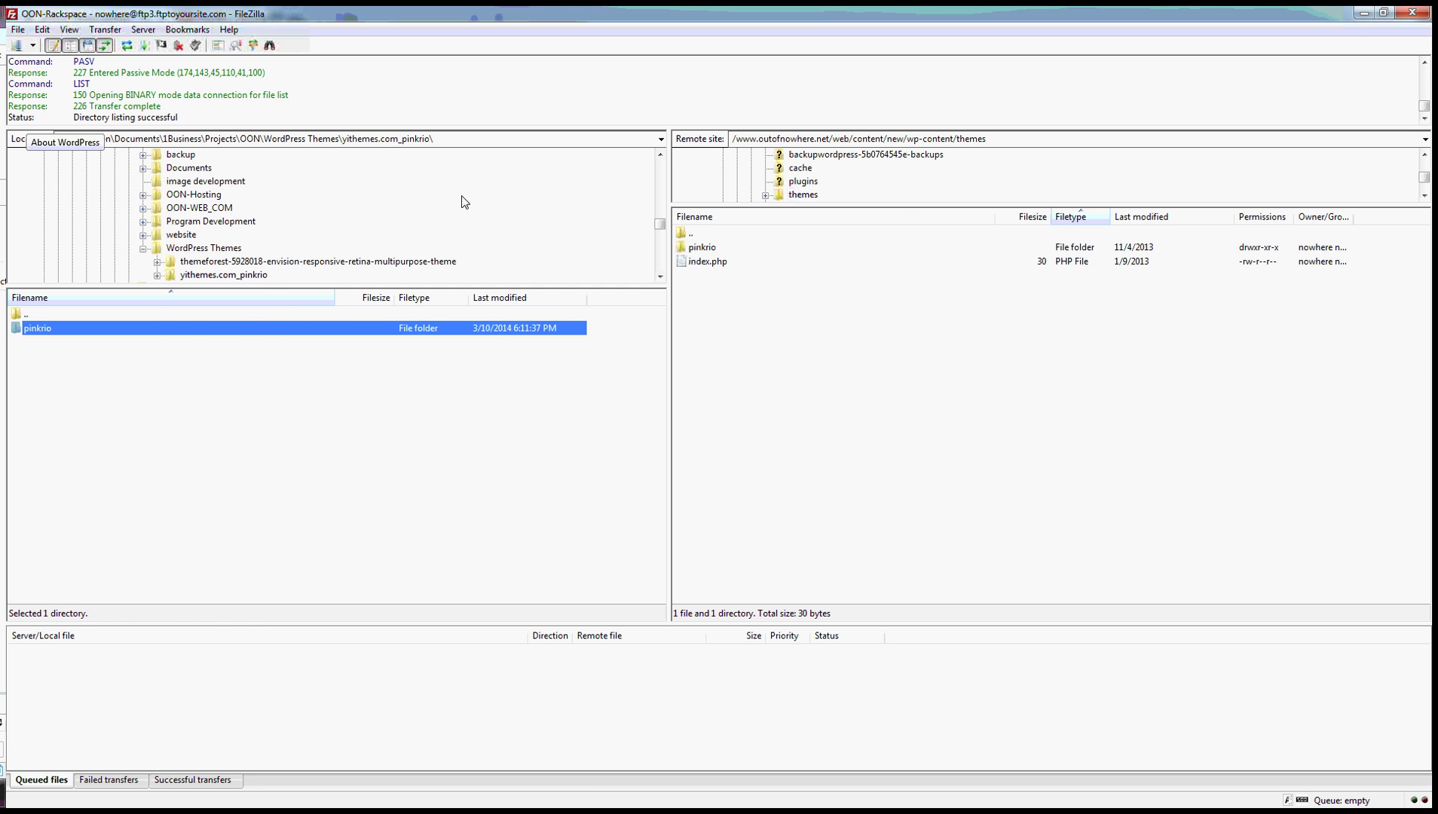
{"action": "left_click", "coordinate": [1371, 13]}
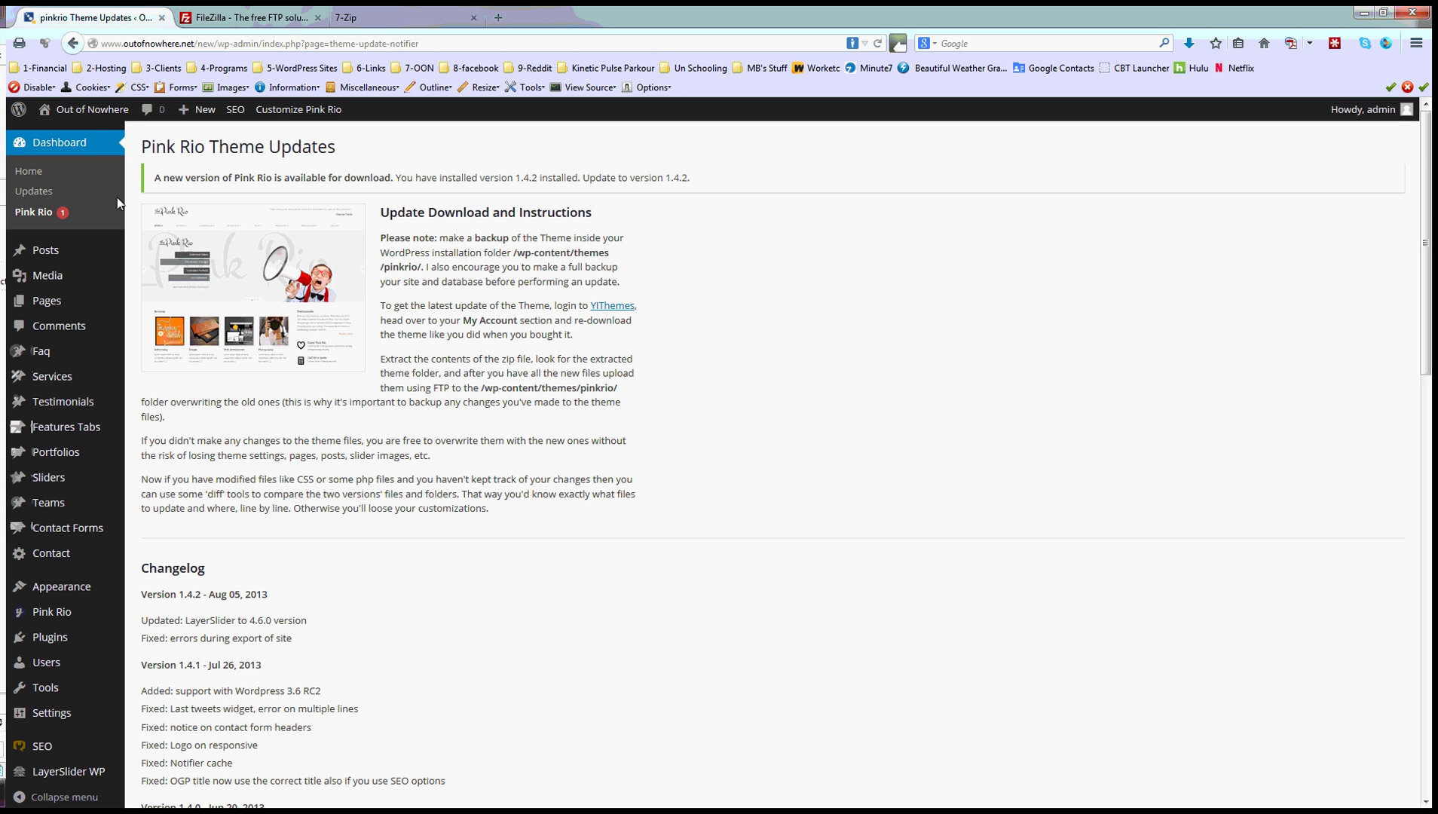
Go to Appearance > Themes to see Pink Rio 1.4.2 listed as the current theme
{"action": "mouse_move", "coordinate": [91, 109]}
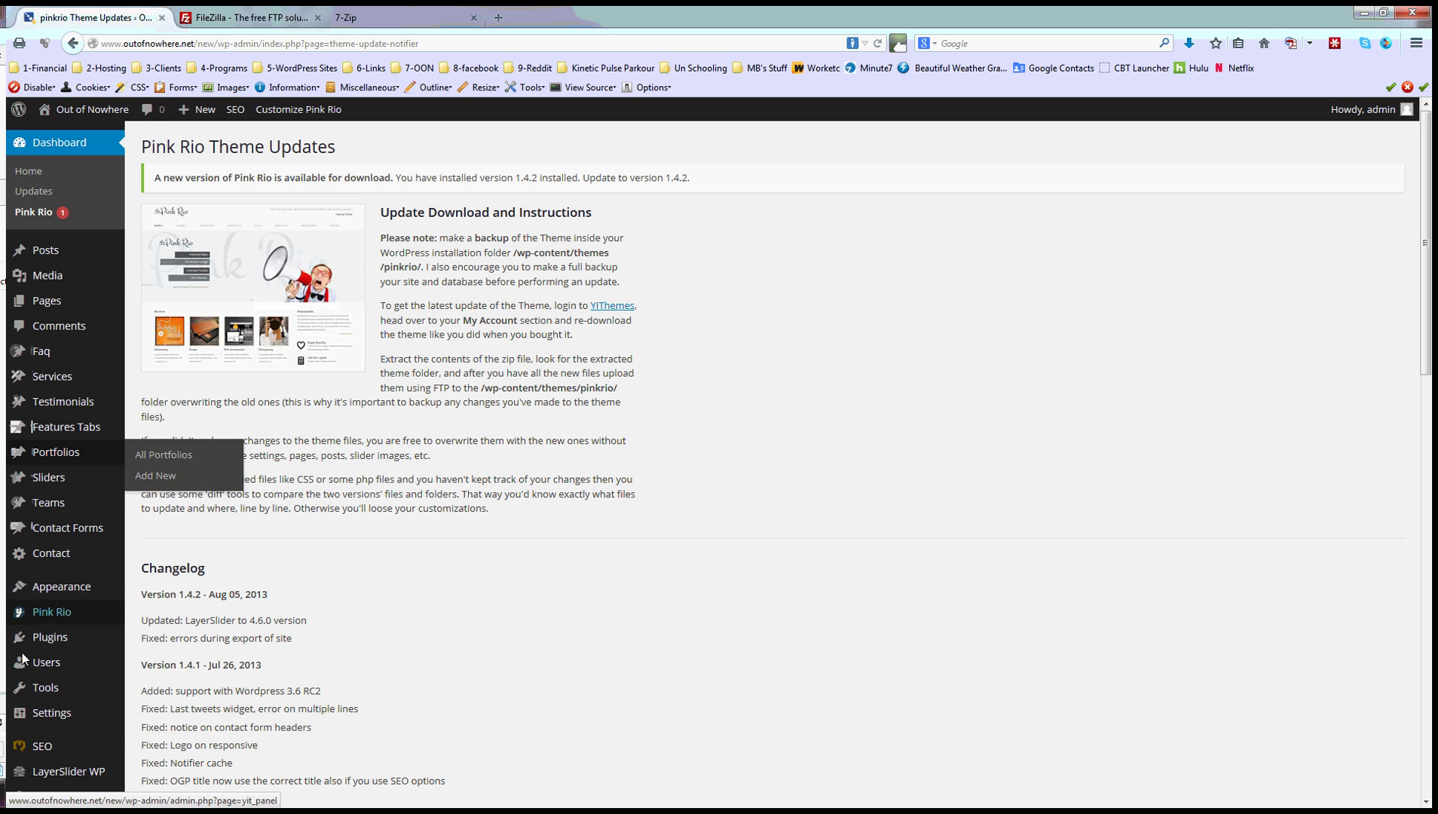
{"action": "mouse_move", "coordinate": [36, 601]}
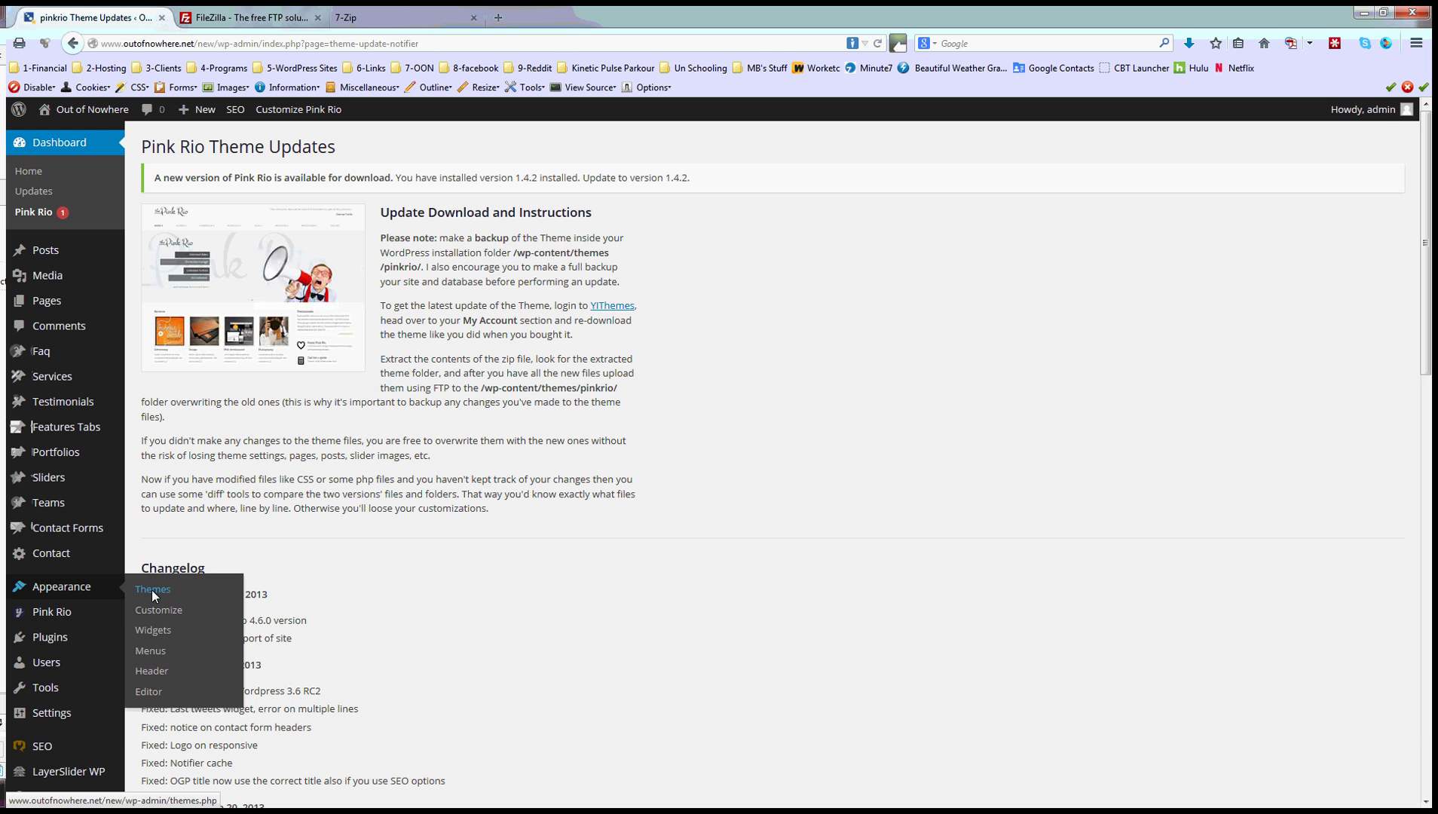
{"action": "left_click", "coordinate": [152, 590]}
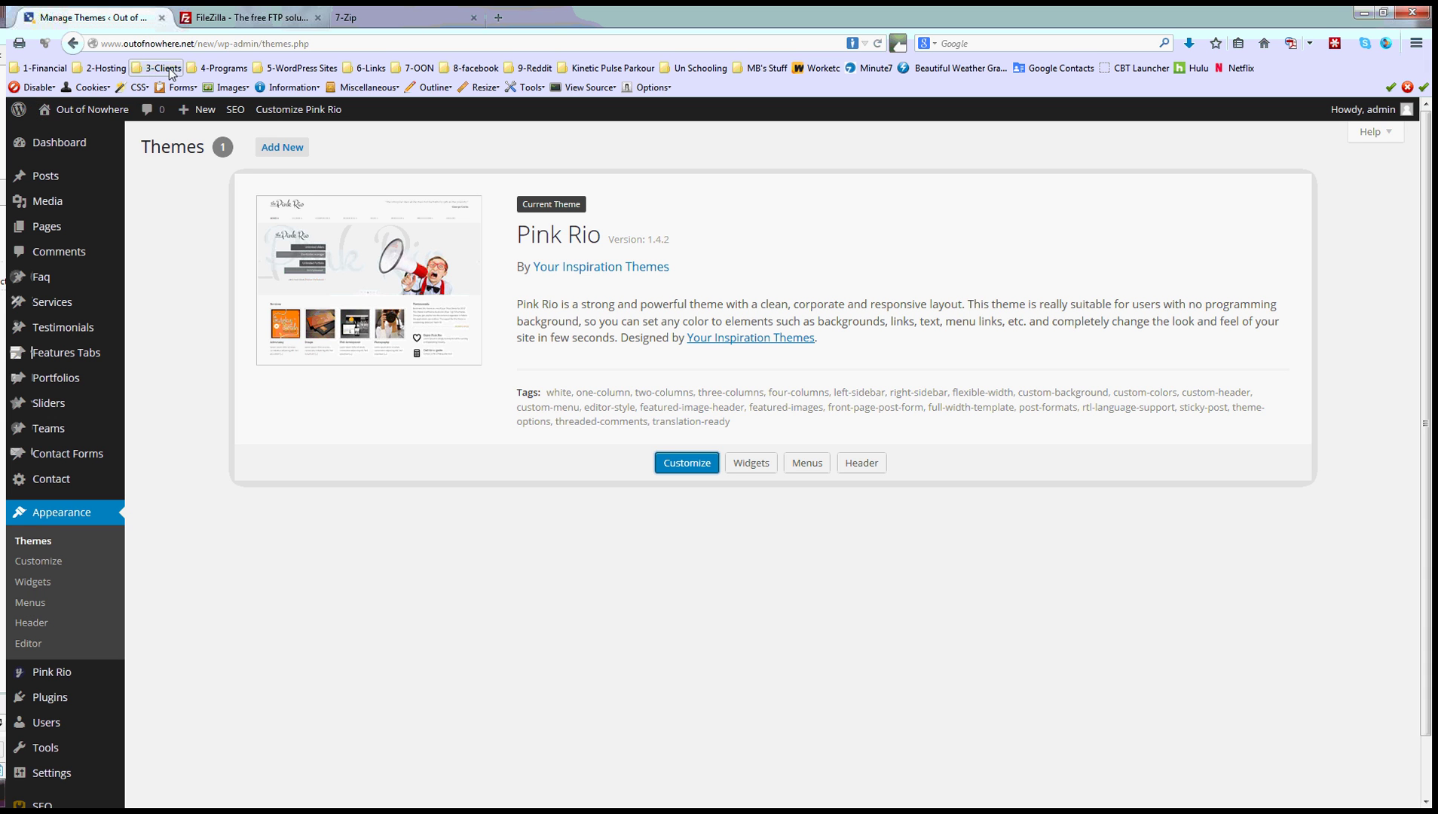
Log into the OON-Hosting site's admin from the 5-WordPress Sites bookmarks
{"action": "left_click", "coordinate": [309, 68]}
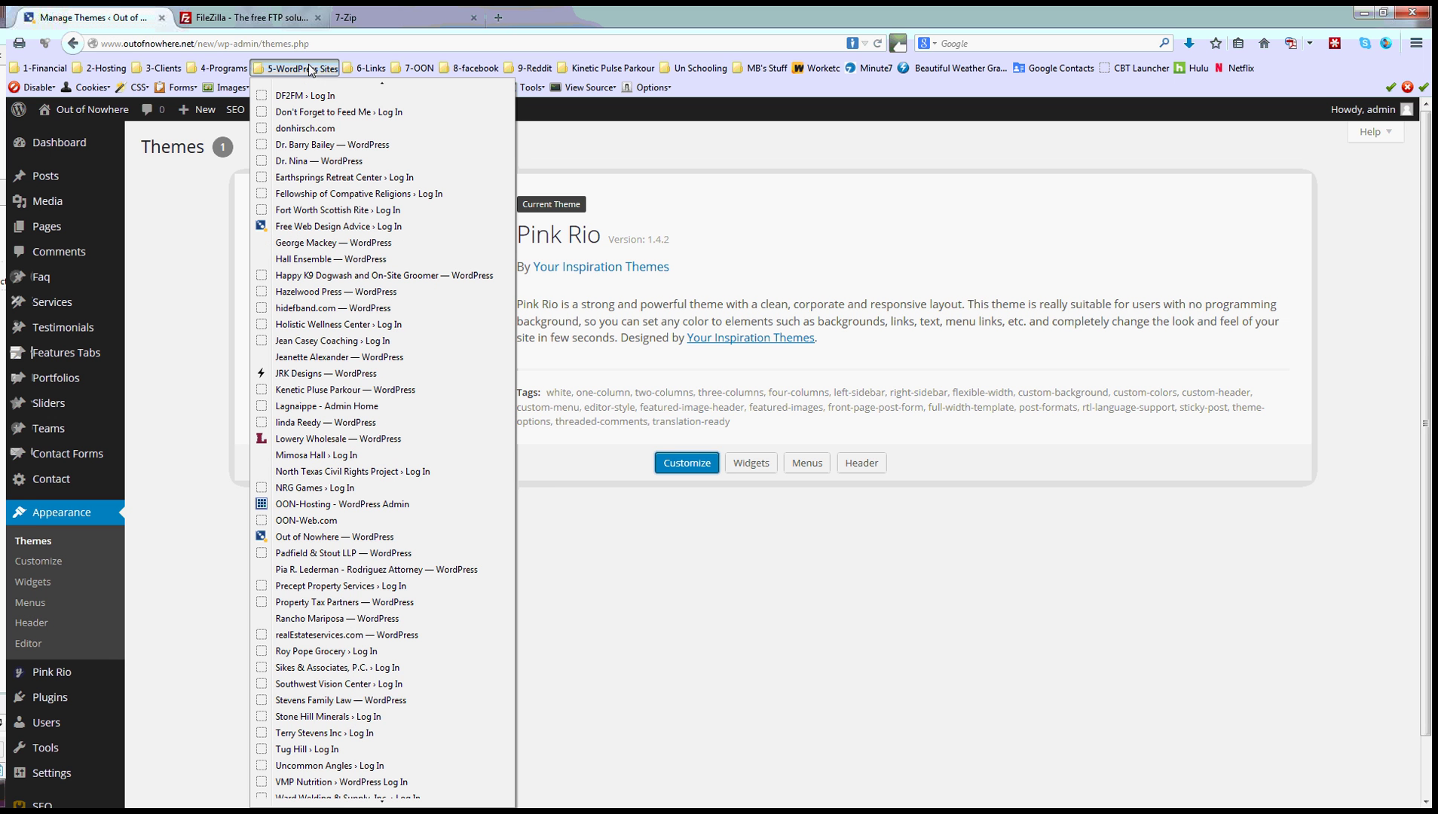
{"action": "left_click", "coordinate": [335, 505]}
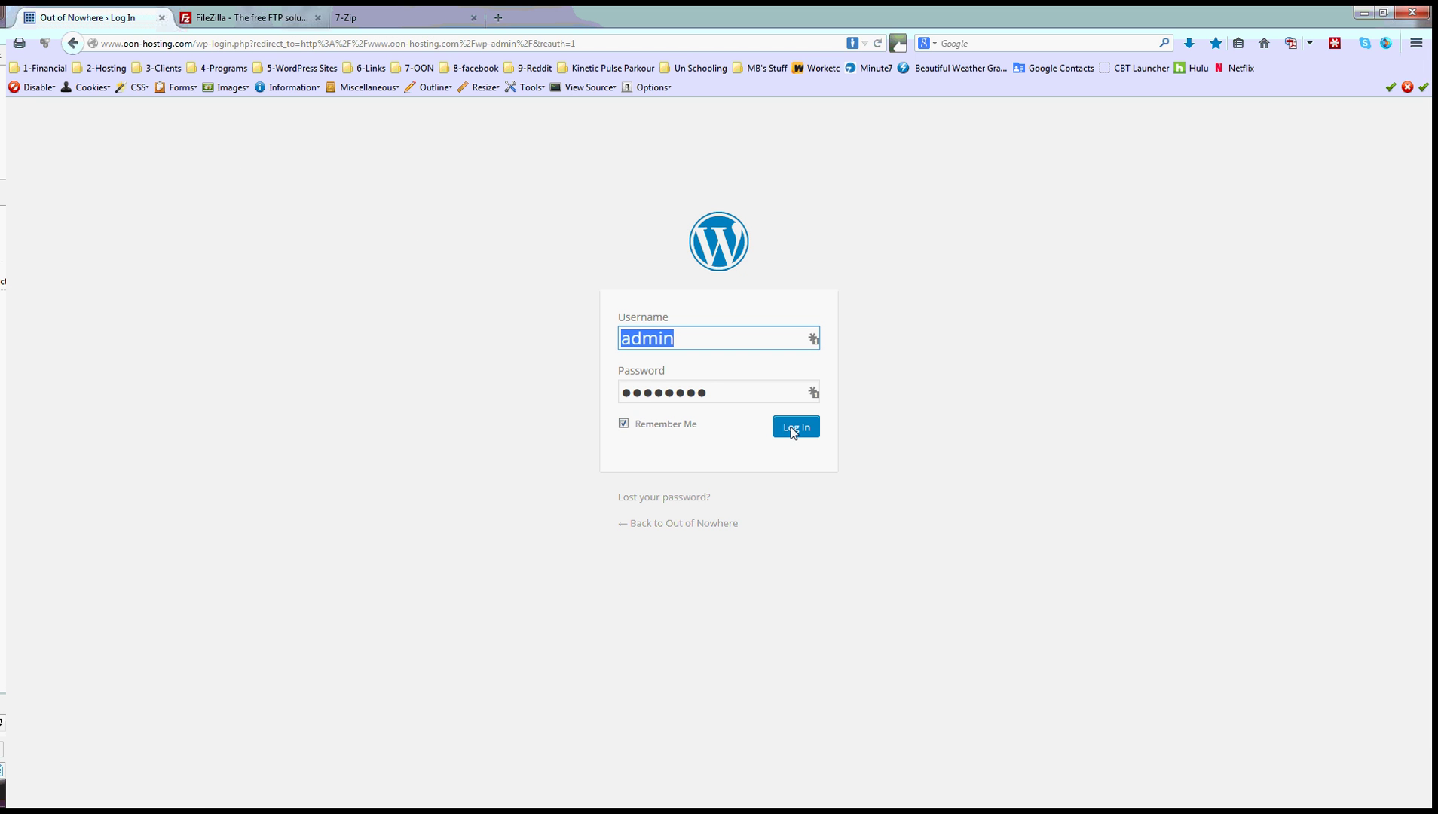
{"action": "left_click", "coordinate": [793, 433]}
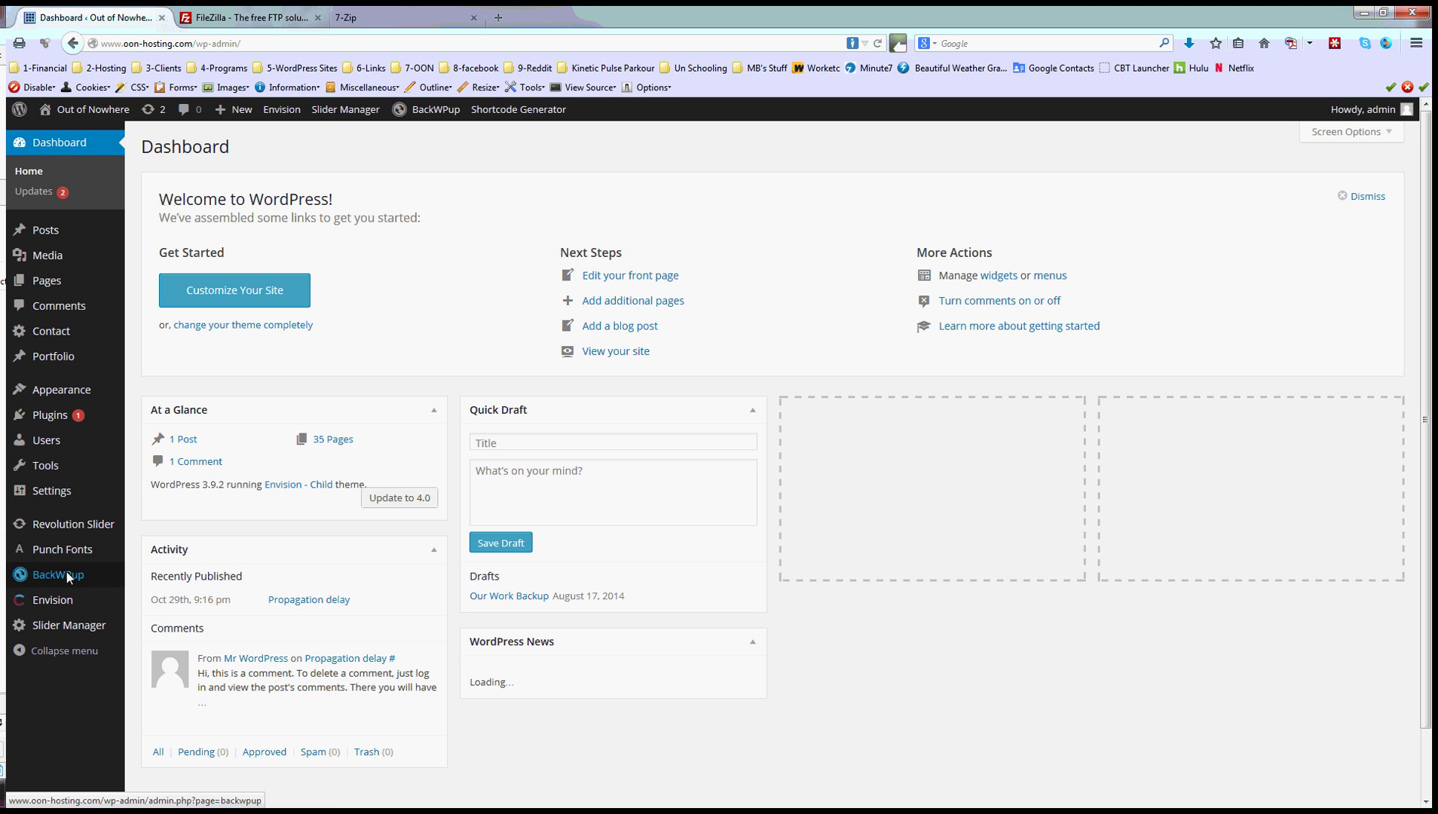
Open Appearance > Themes to see Envision - Child active beside Envision
{"action": "mouse_move", "coordinate": [49, 484]}
{"action": "mouse_move", "coordinate": [55, 392]}
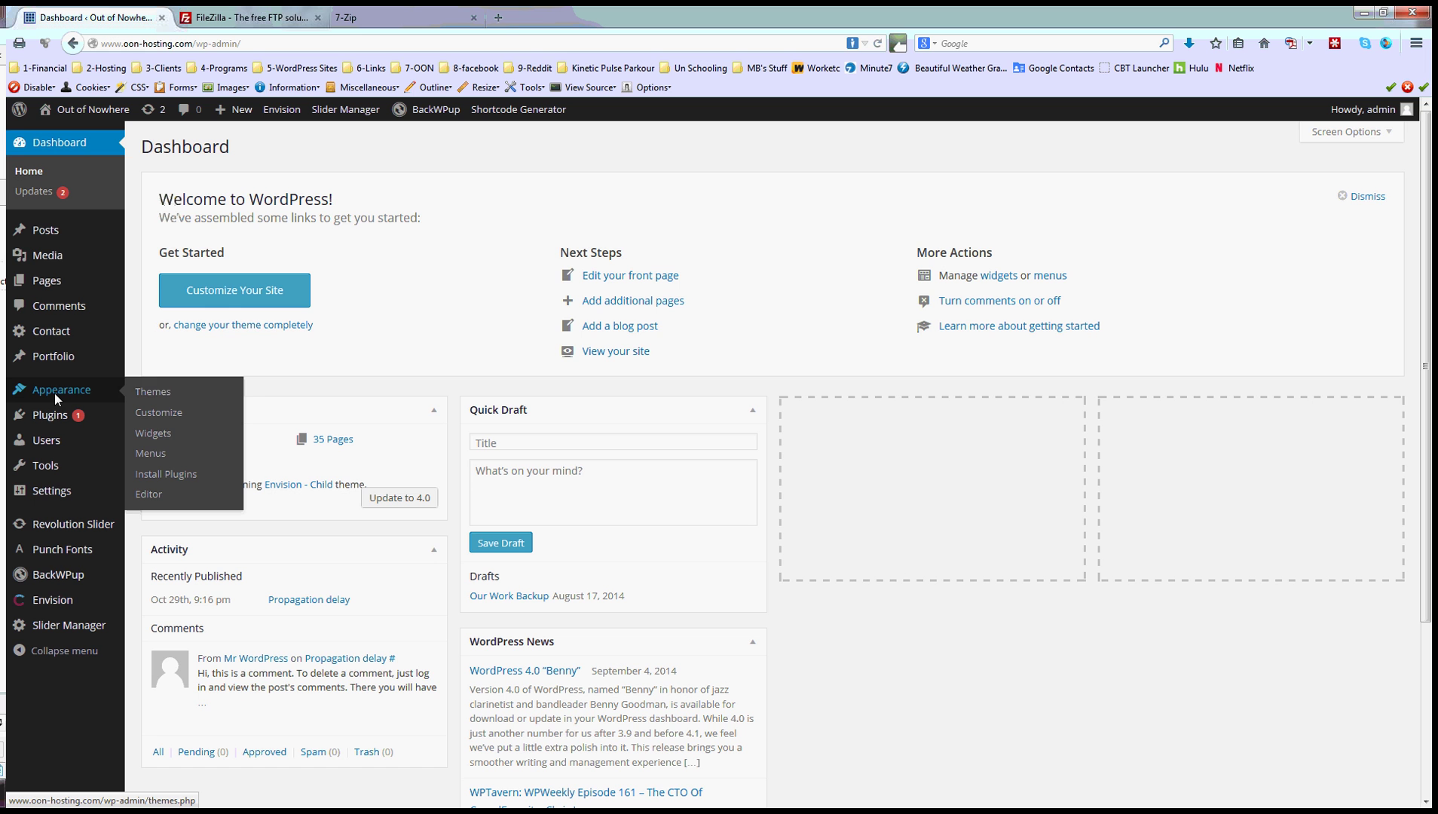
{"action": "left_click", "coordinate": [155, 390]}
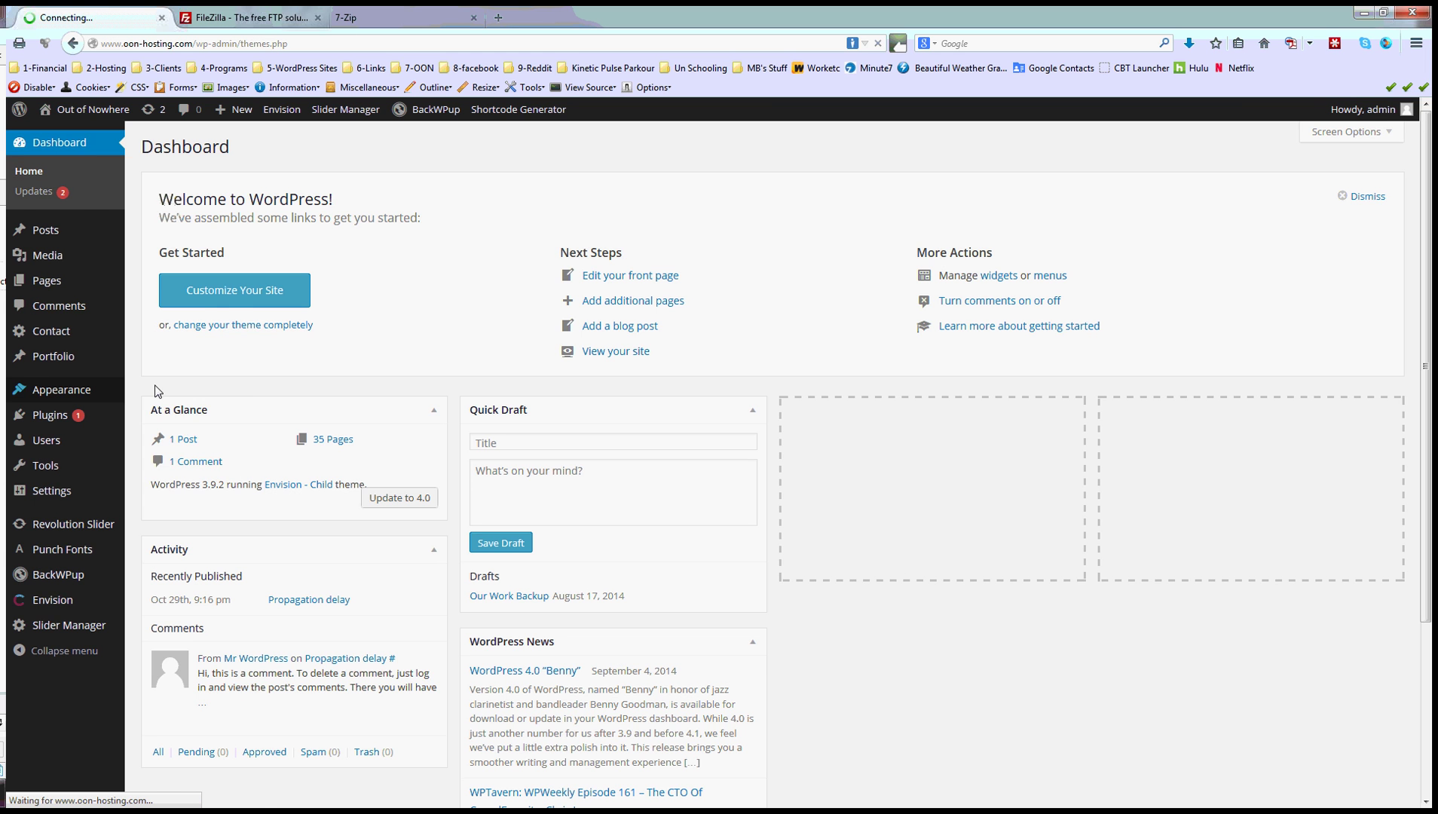
{"action": "mouse_move", "coordinate": [250, 398]}
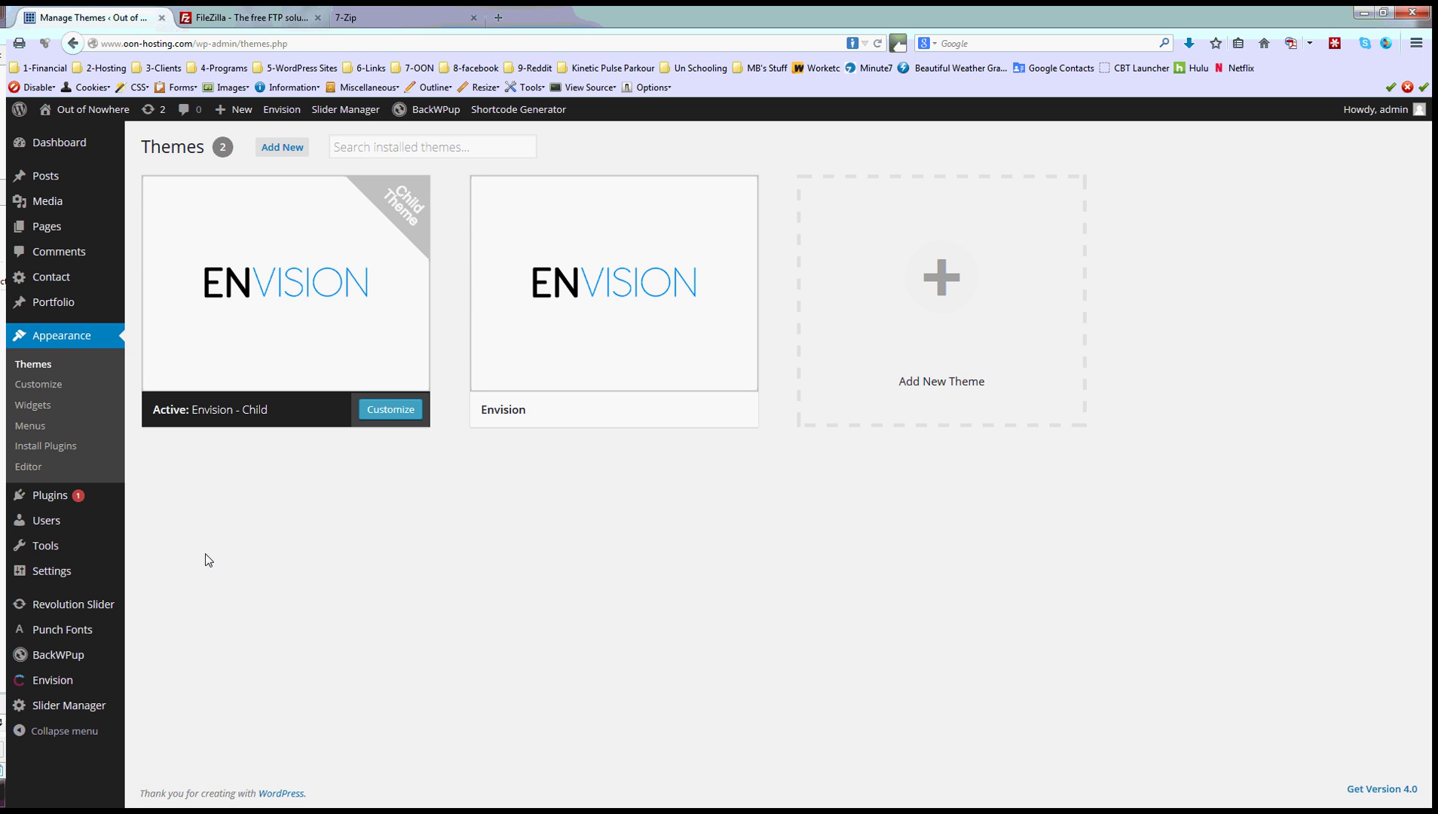
{"action": "mouse_move", "coordinate": [79, 115]}
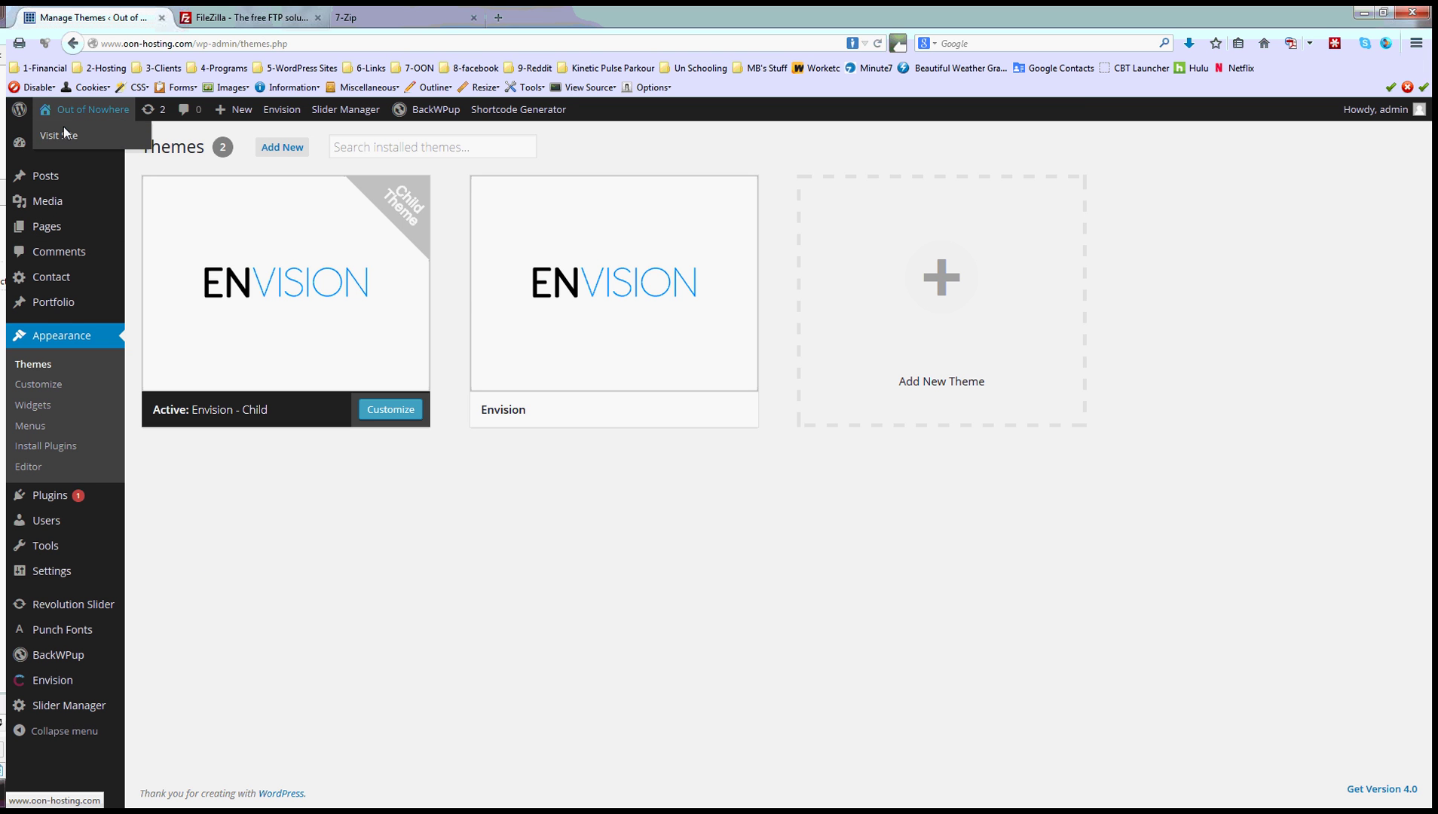